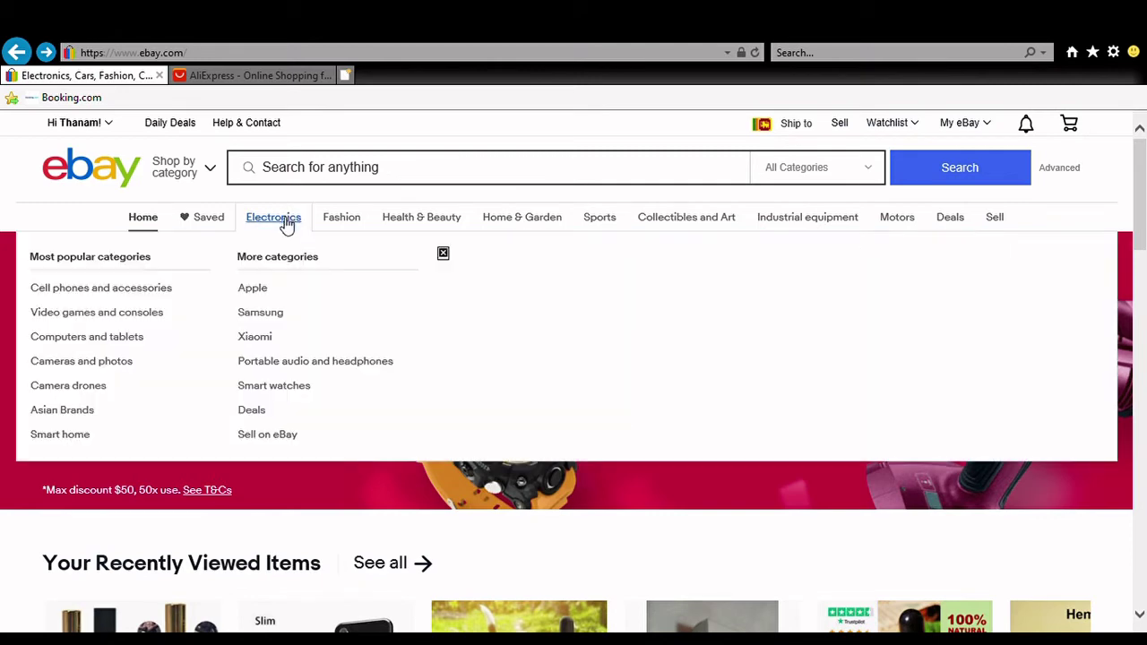
# Browse the Electronics category, go to the selling page and start creating a new listing template.
pyautogui.click(285, 220)
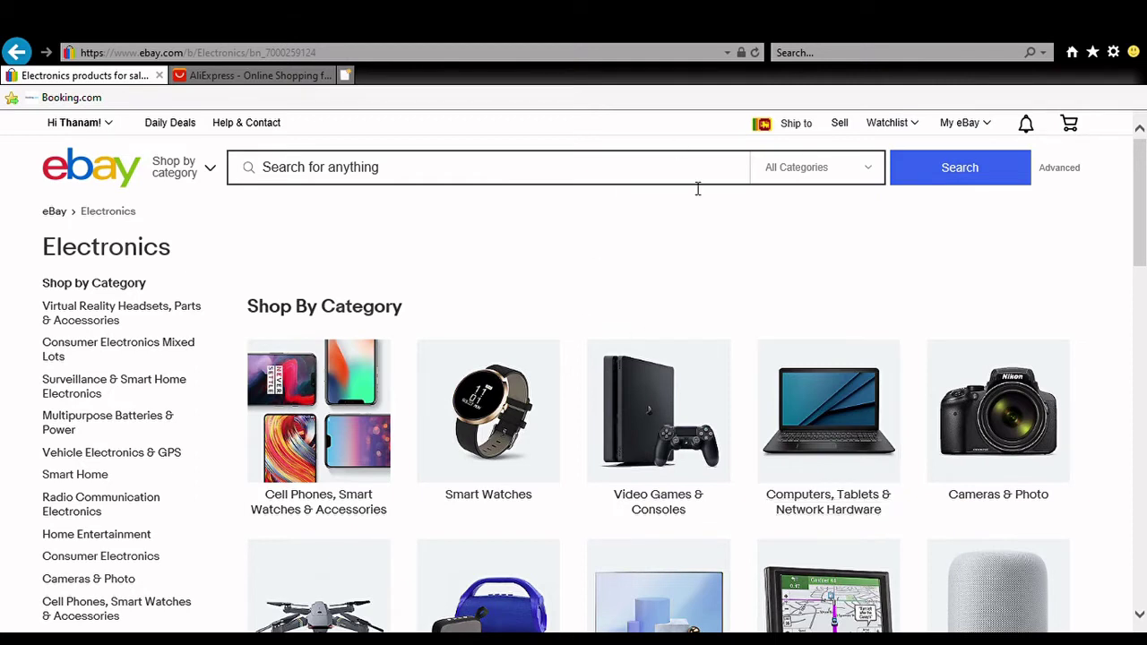
pyautogui.moveTo(123, 129)
pyautogui.click(847, 124)
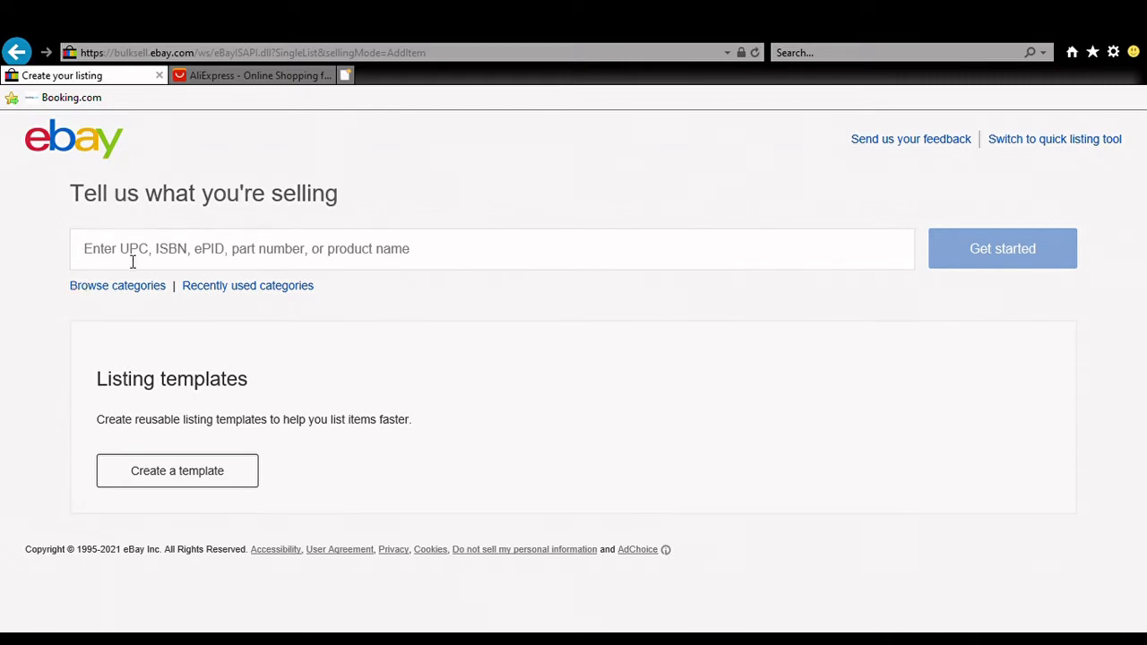
pyautogui.click(224, 472)
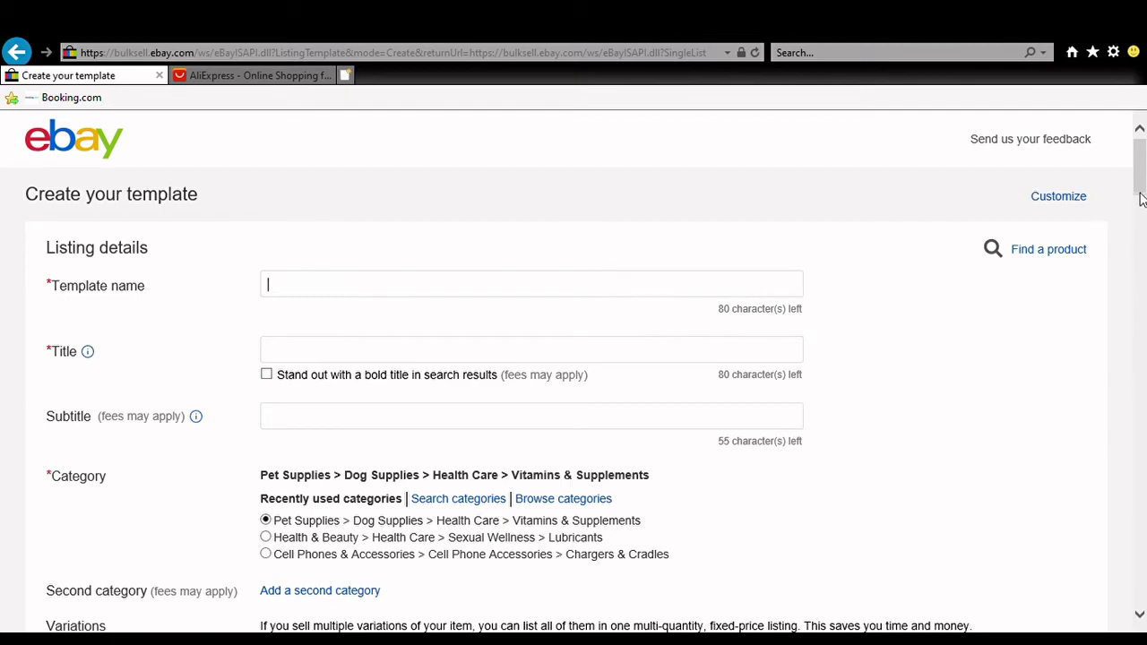
# Examine the template's category, condition, photo, item specifics and item description sections, including the HTML description editor.
pyautogui.moveTo(1140, 190); pyautogui.dragTo(1141, 224)
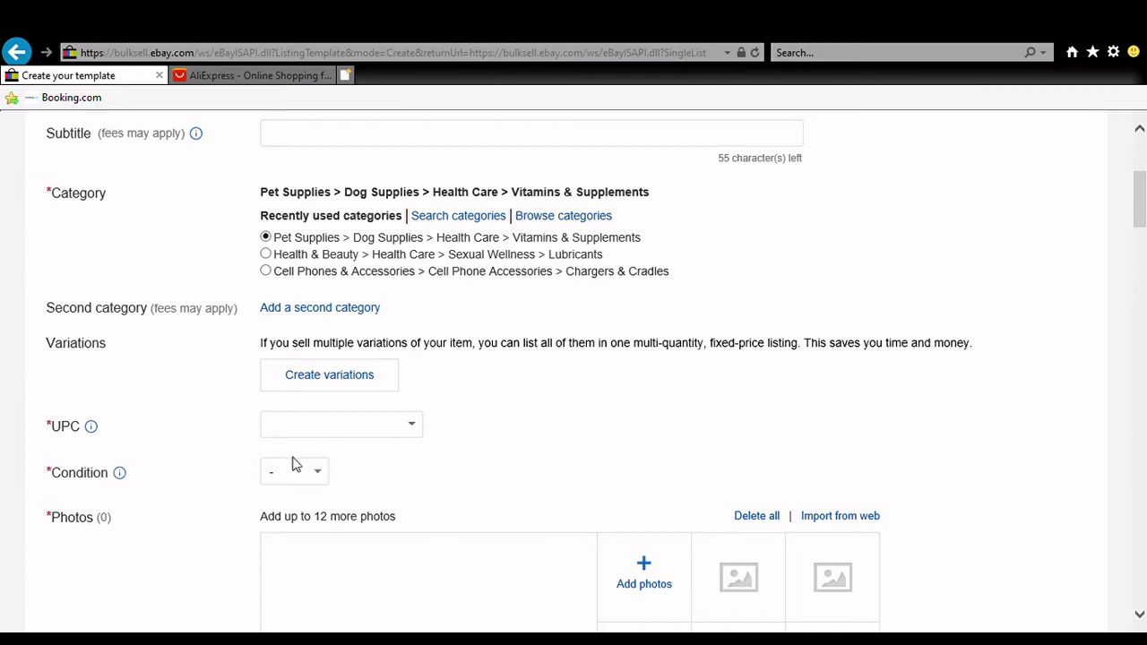
pyautogui.click(319, 482)
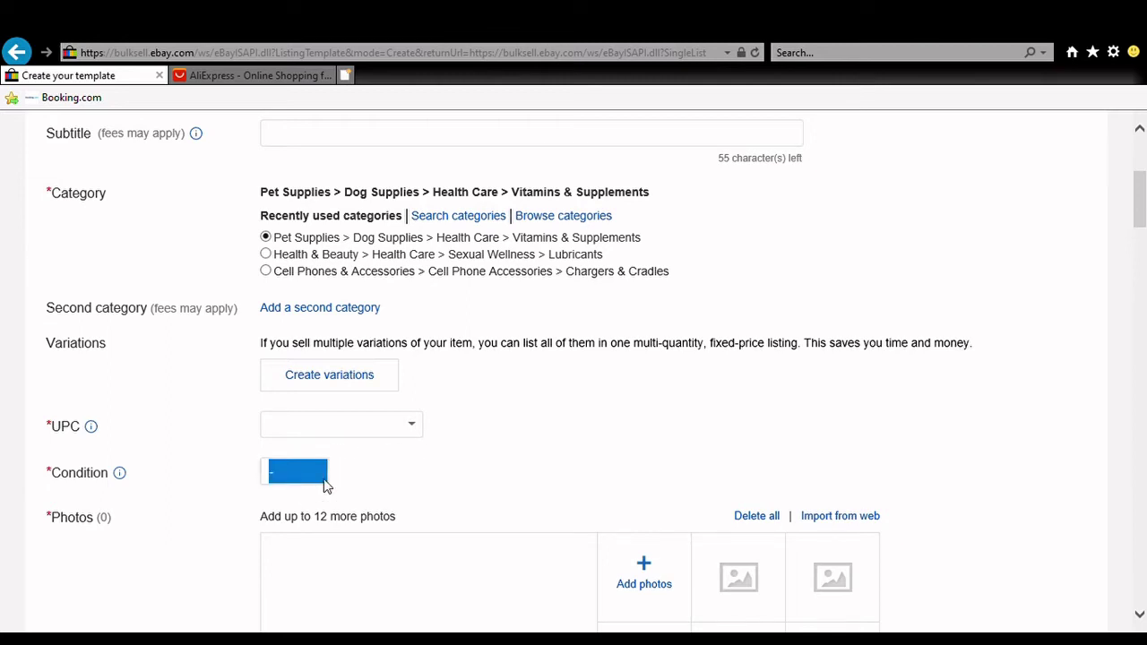
pyautogui.click(401, 451)
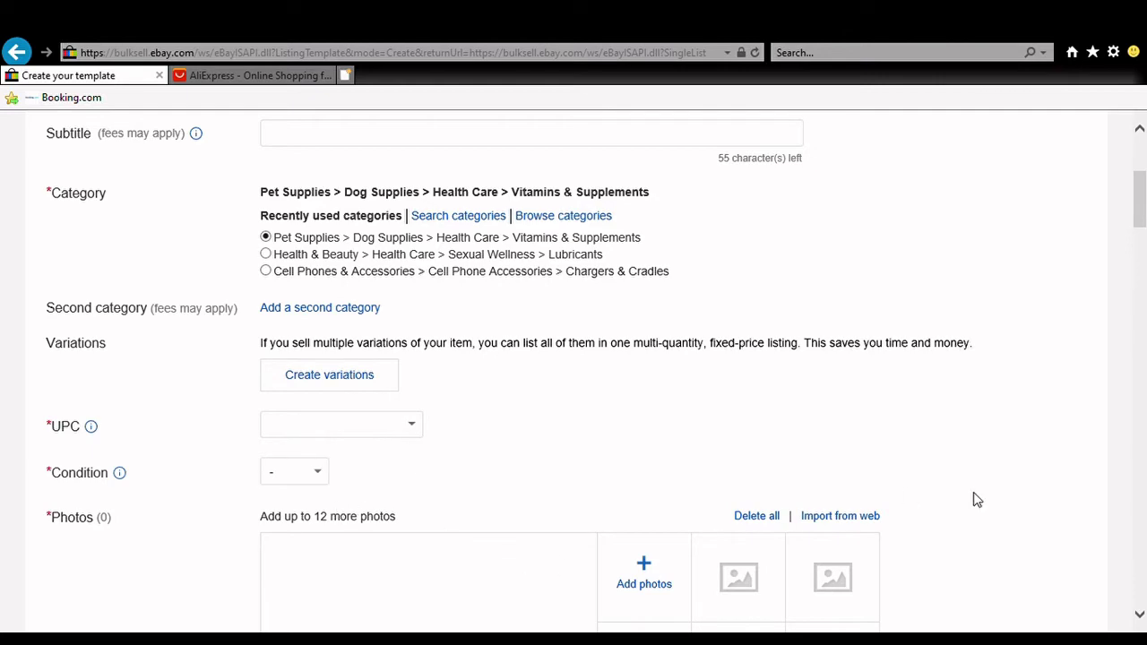
pyautogui.moveTo(1142, 226); pyautogui.dragTo(1143, 267)
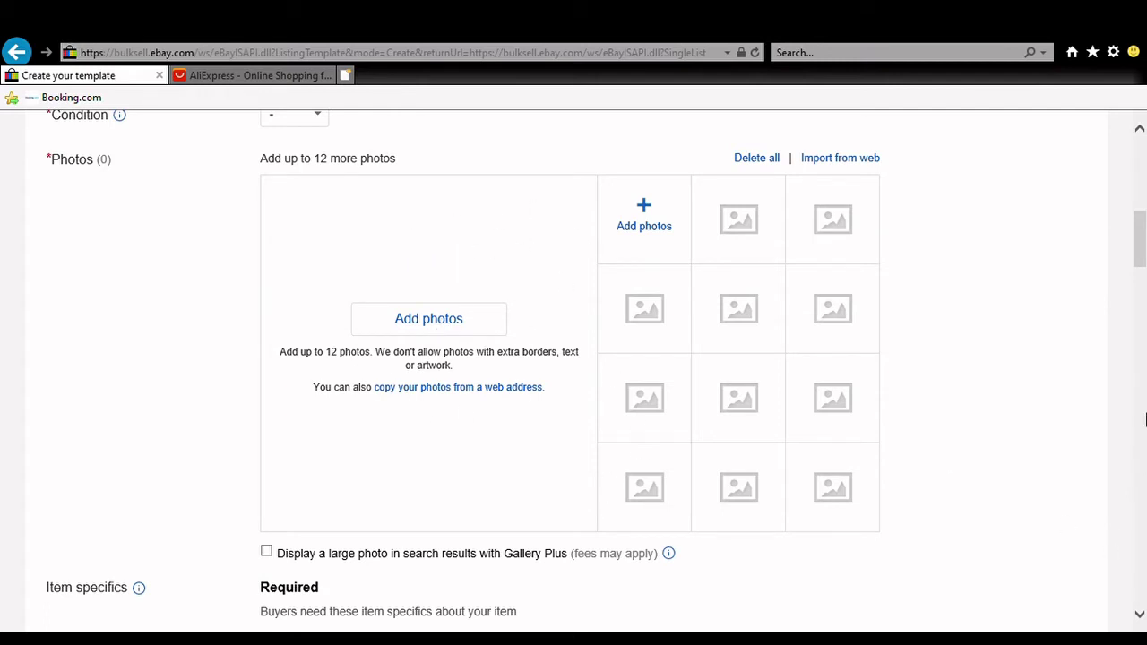
pyautogui.moveTo(1140, 254); pyautogui.dragTo(1143, 292)
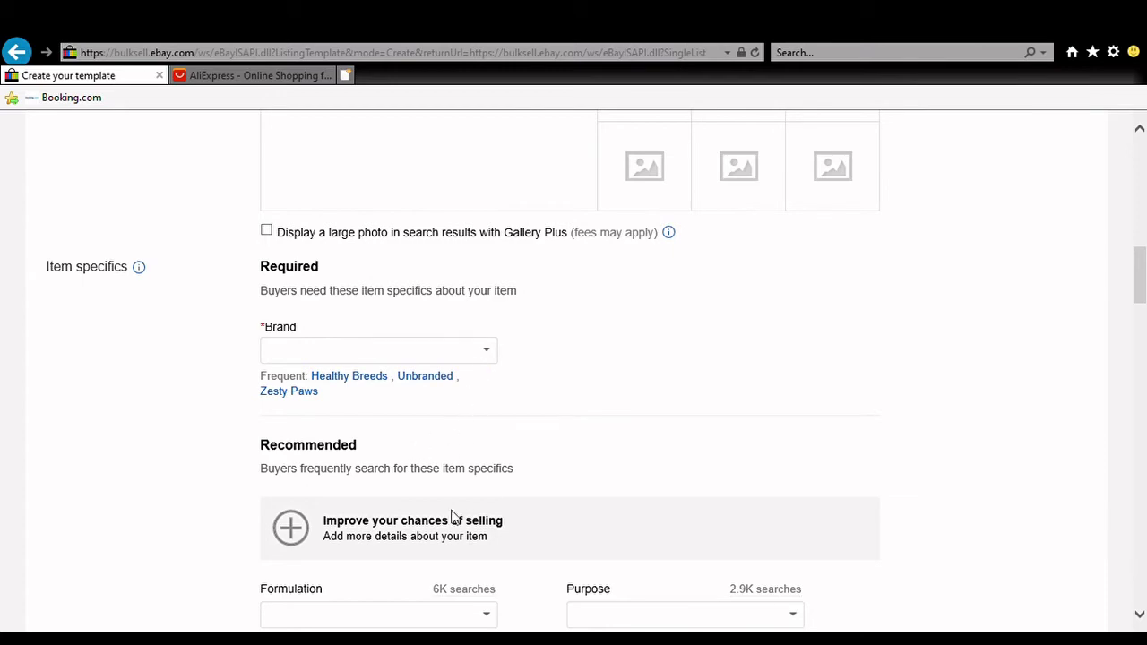
pyautogui.scroll(-7, 1144, 280)
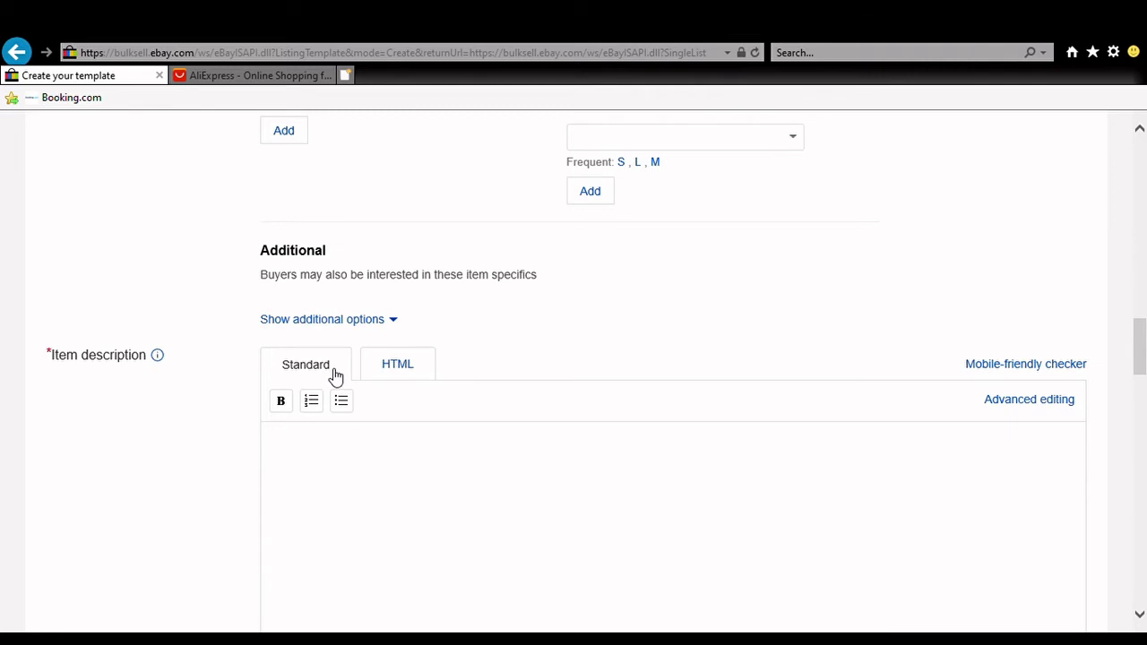
pyautogui.click(409, 371)
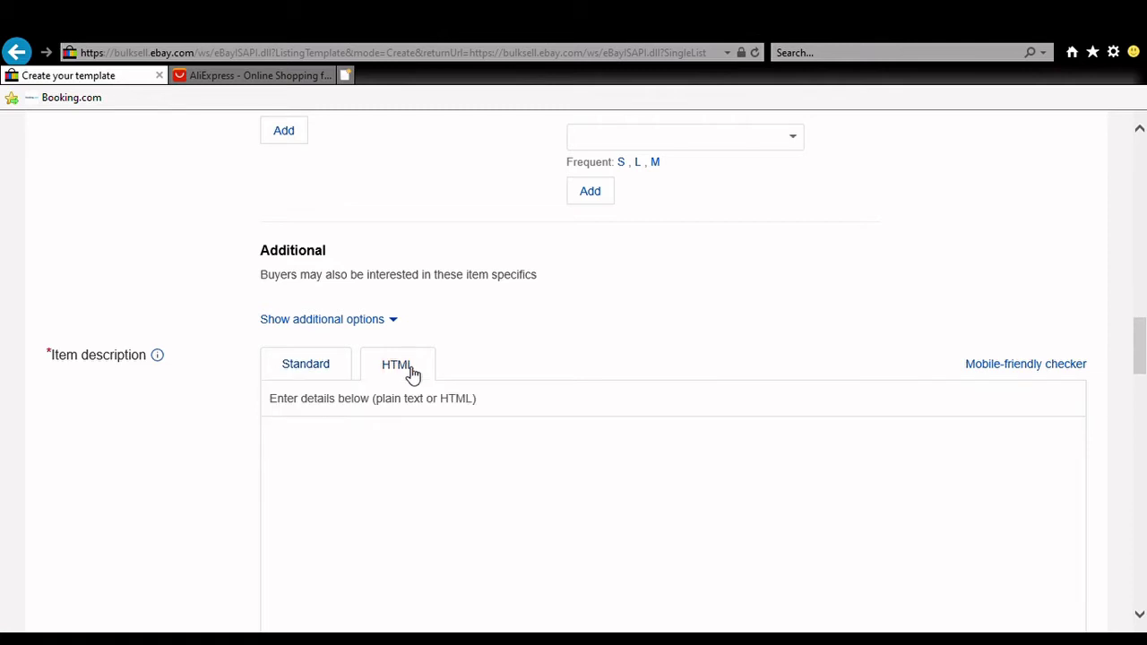
pyautogui.click(316, 381)
pyautogui.scroll(-3, 506, 261)
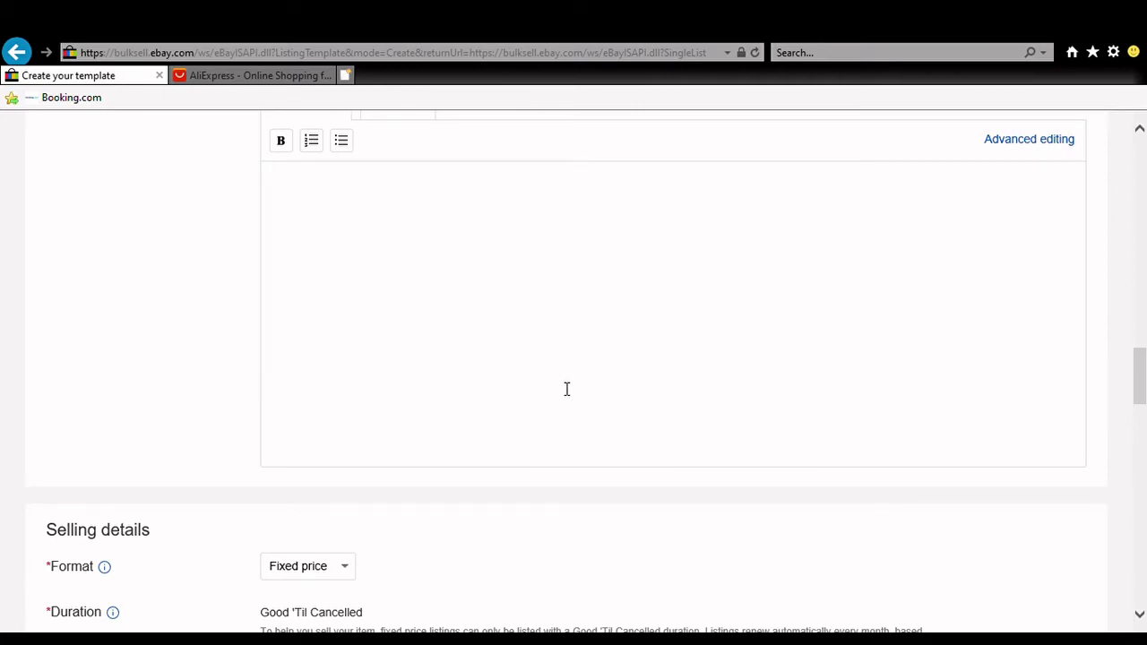
pyautogui.moveTo(1143, 383); pyautogui.dragTo(1141, 410)
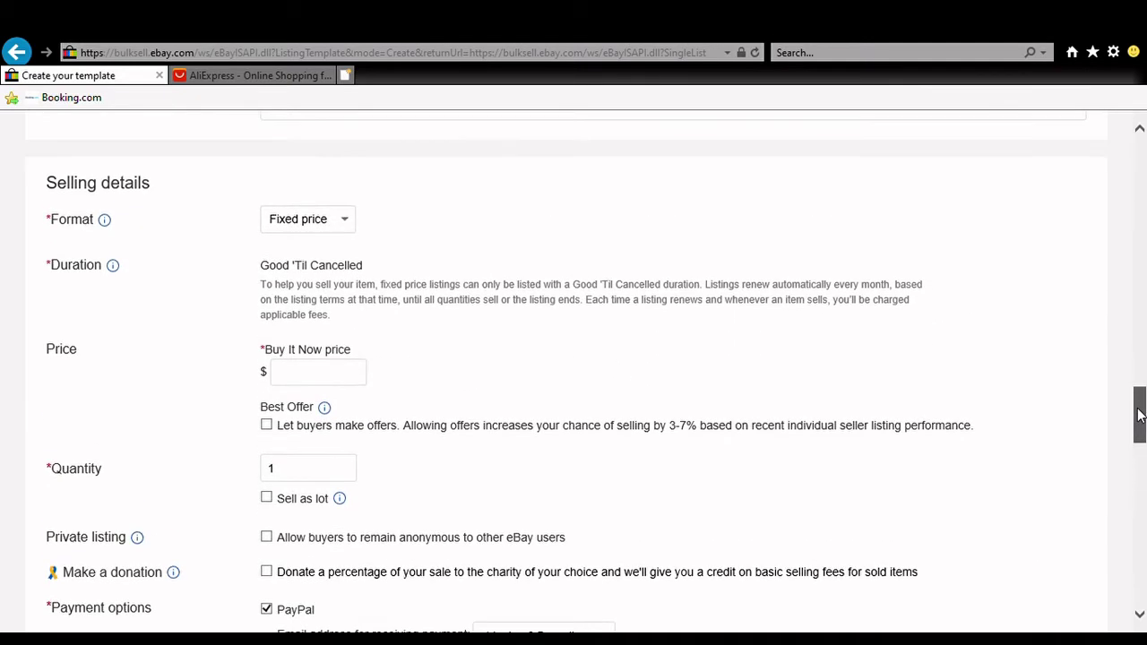
# Switch the listing format to Auction-style and view the available auction durations.
pyautogui.click(354, 223)
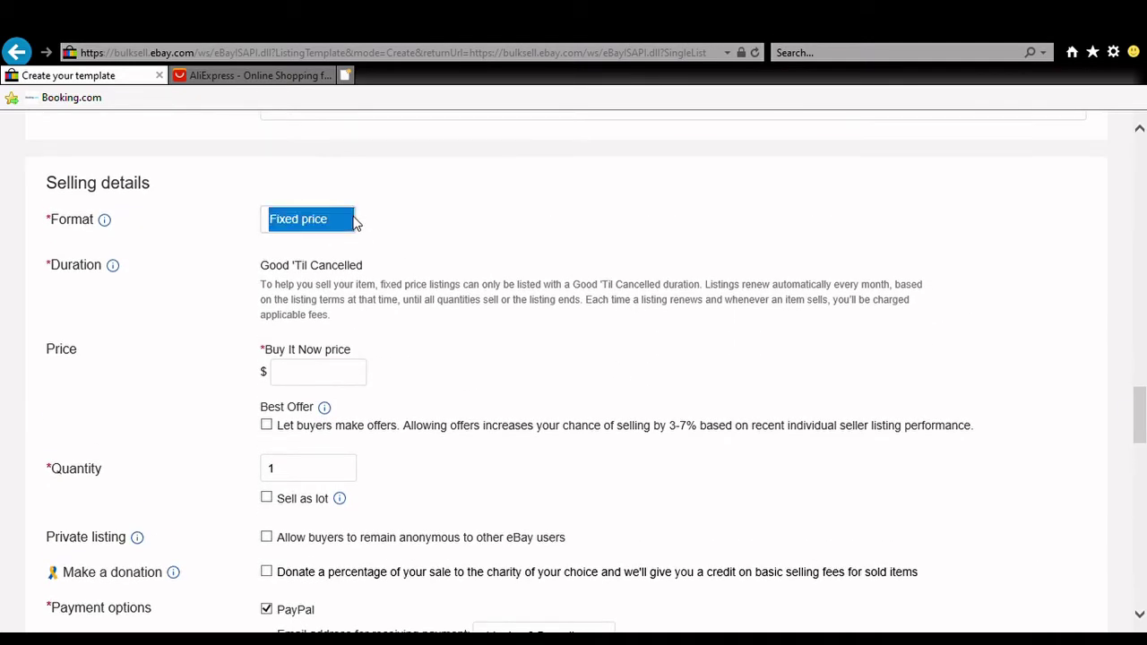
pyautogui.click(336, 203)
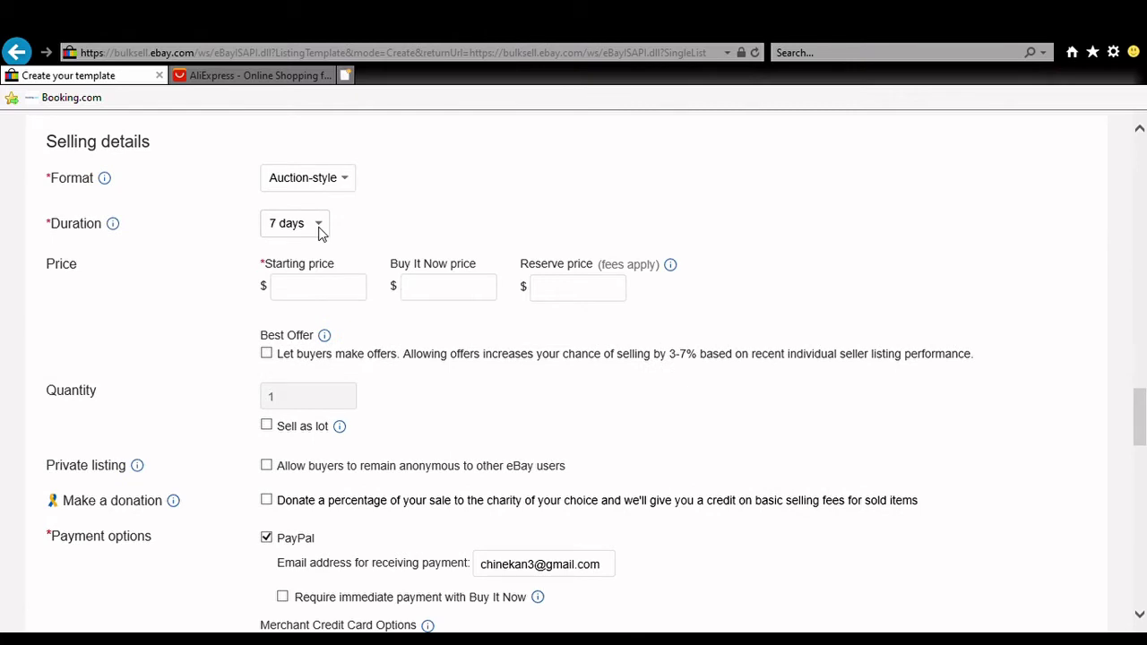
pyautogui.click(322, 233)
pyautogui.click(395, 194)
# Set the listing format to Fixed price and the Buy It Now price to $20.
pyautogui.click(346, 180)
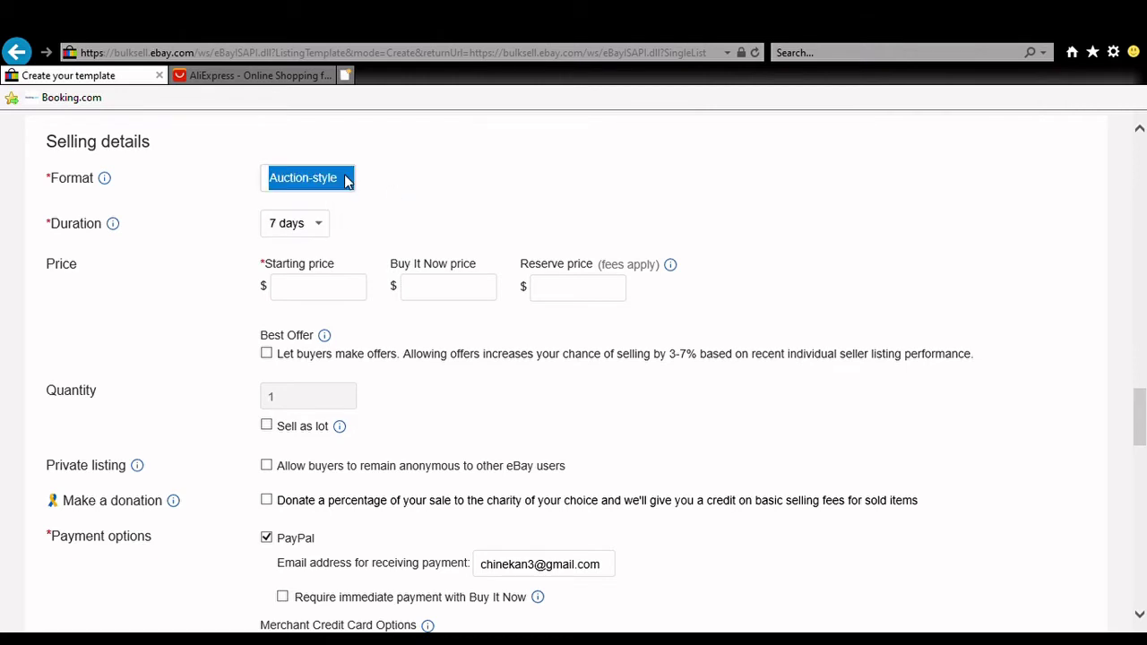
pyautogui.press('Down')
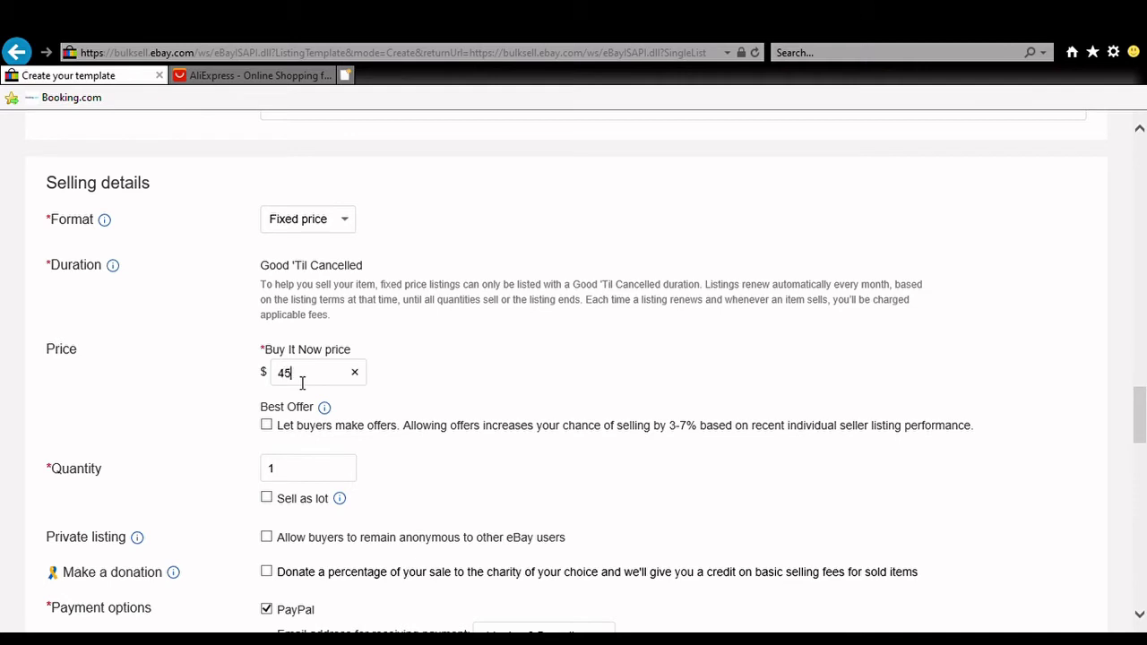
pyautogui.press('BackSpace')
pyautogui.write('20')
# Search the web for "ebay price calculator" in a new tab and open the finalfeecalc.com result.
pyautogui.click(346, 79)
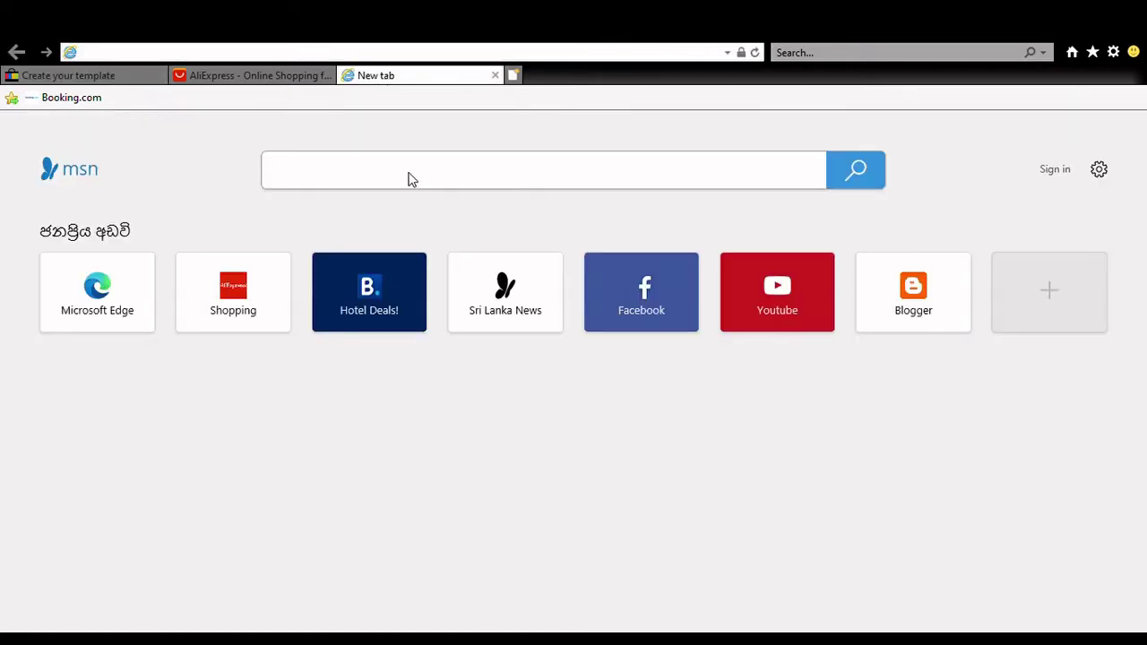
pyautogui.click(381, 180)
pyautogui.write('eb')
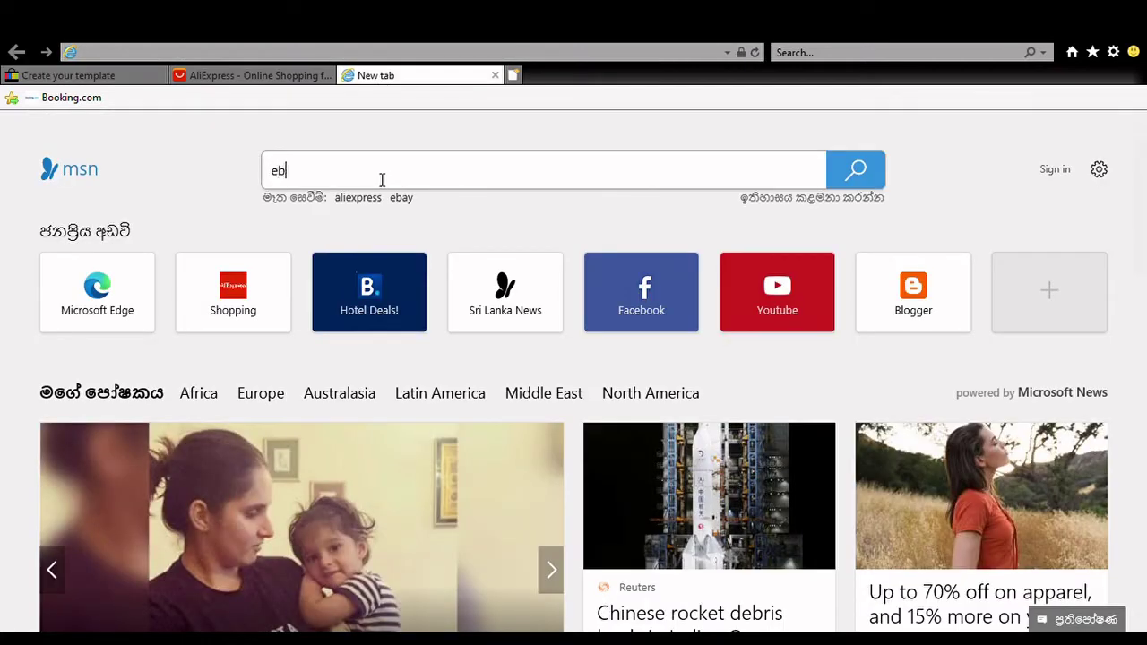
pyautogui.write('ay p')
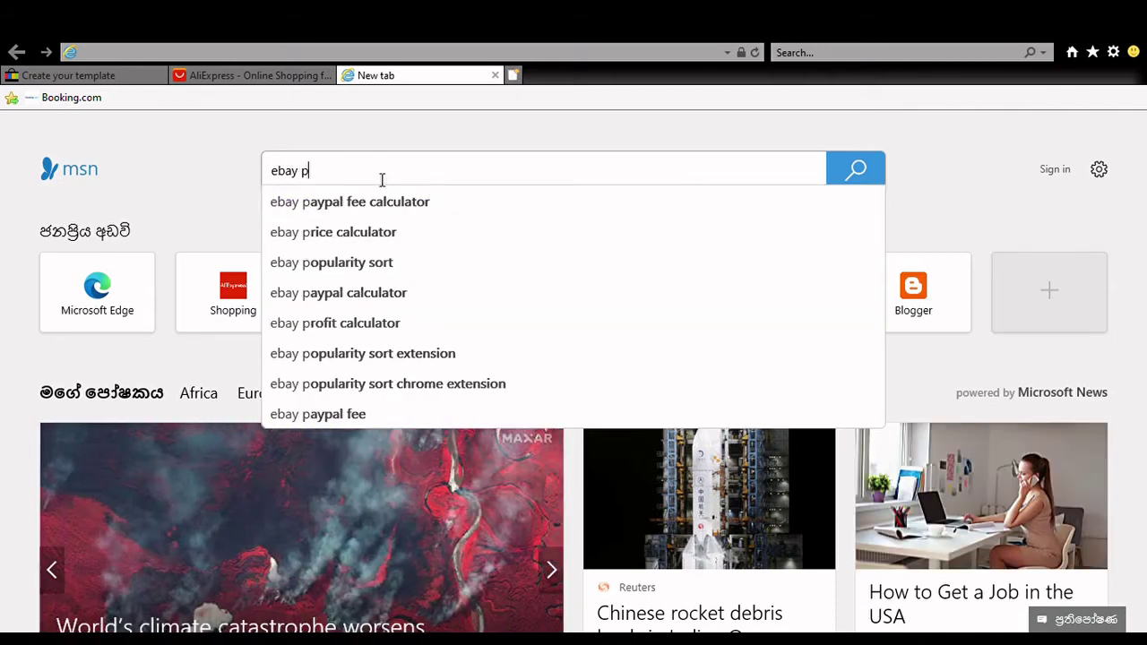
pyautogui.write('rice')
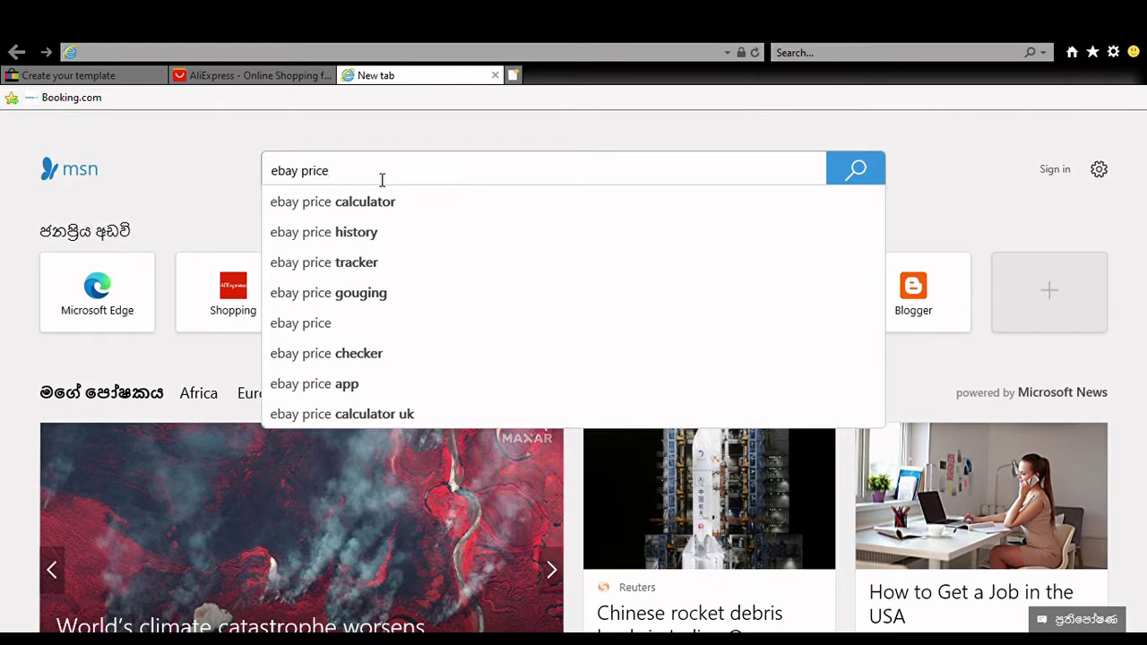
pyautogui.click(368, 206)
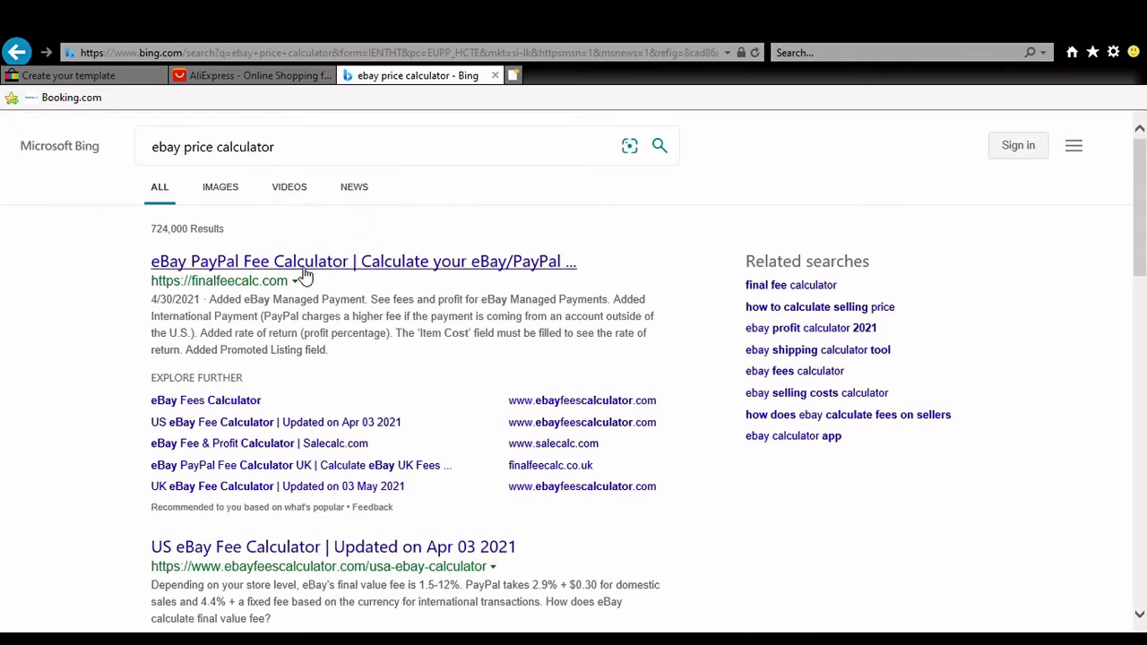
pyautogui.click(303, 268)
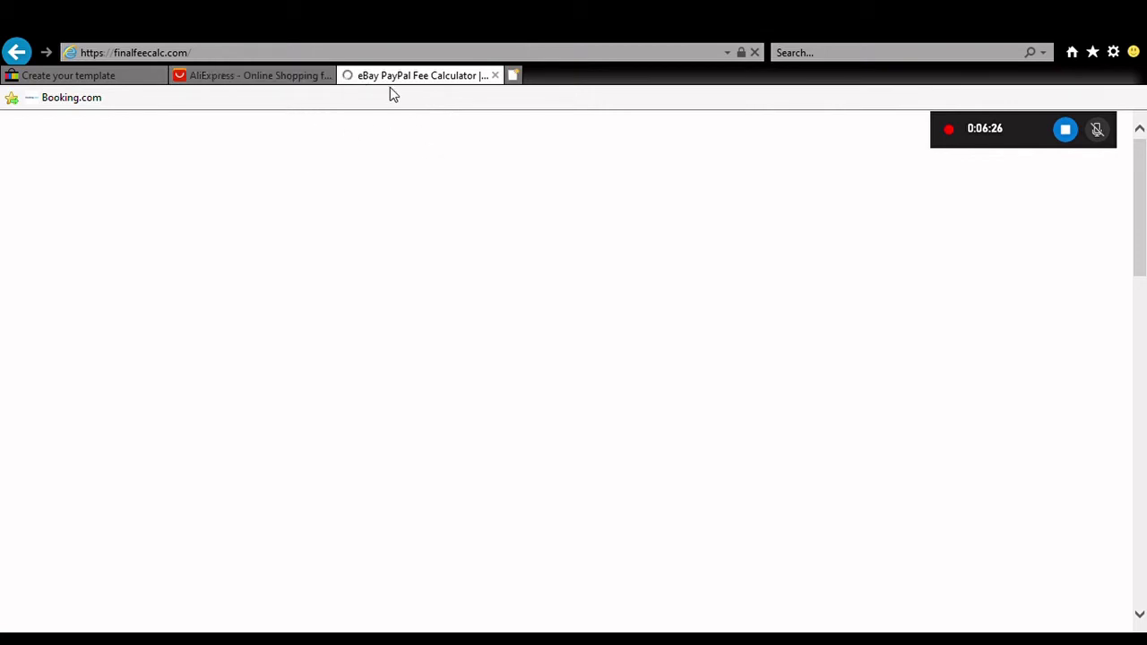
# View the 2021 eBay Fee Calculator after checking the AliExpress and listing template pages.
pyautogui.click(263, 77)
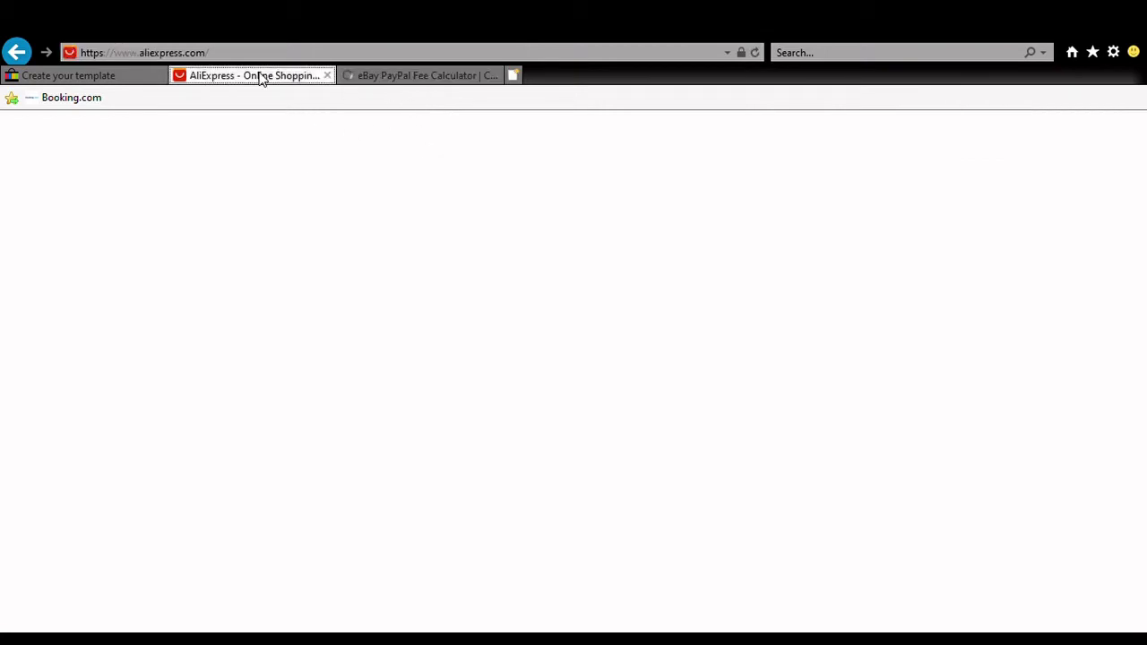
pyautogui.click(120, 78)
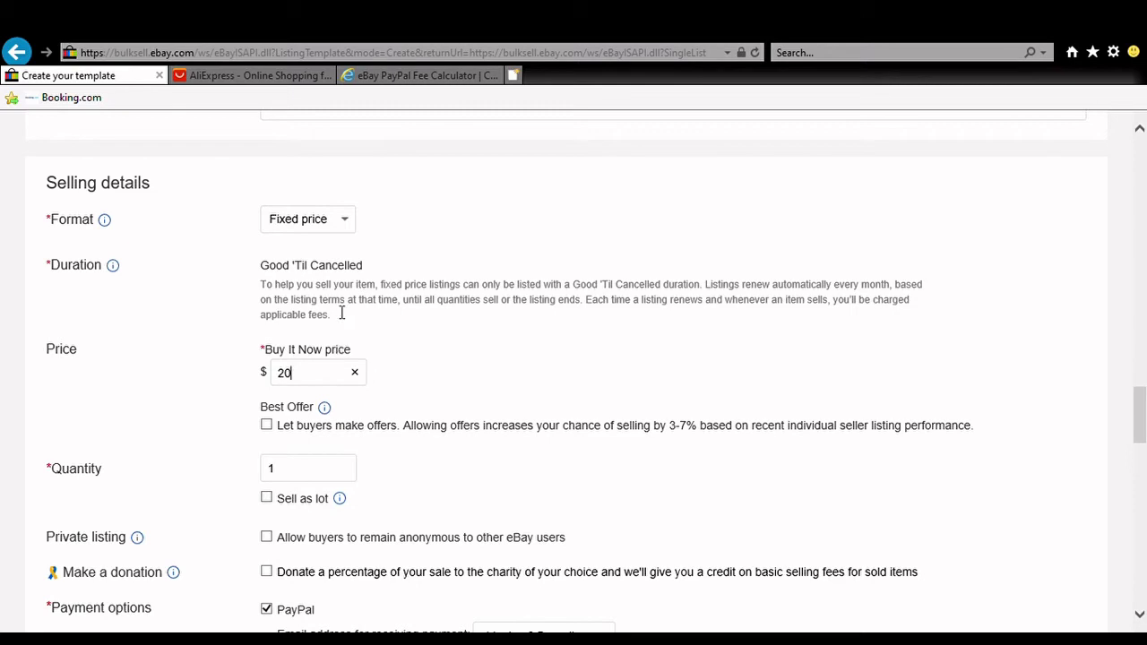
pyautogui.click(416, 80)
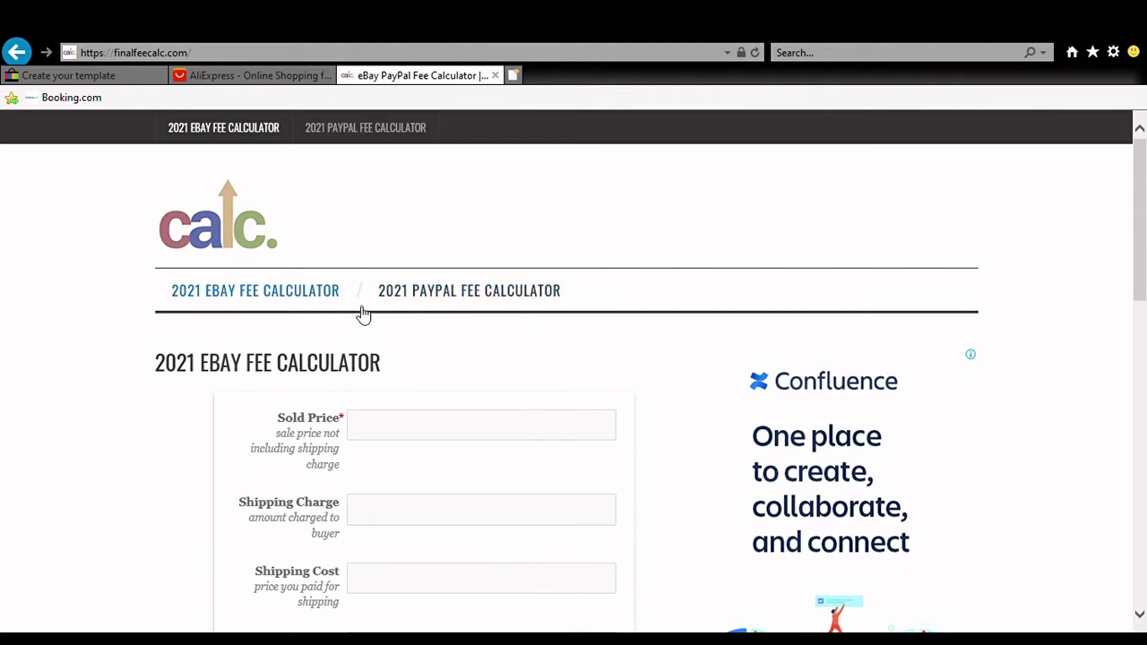
pyautogui.click(286, 296)
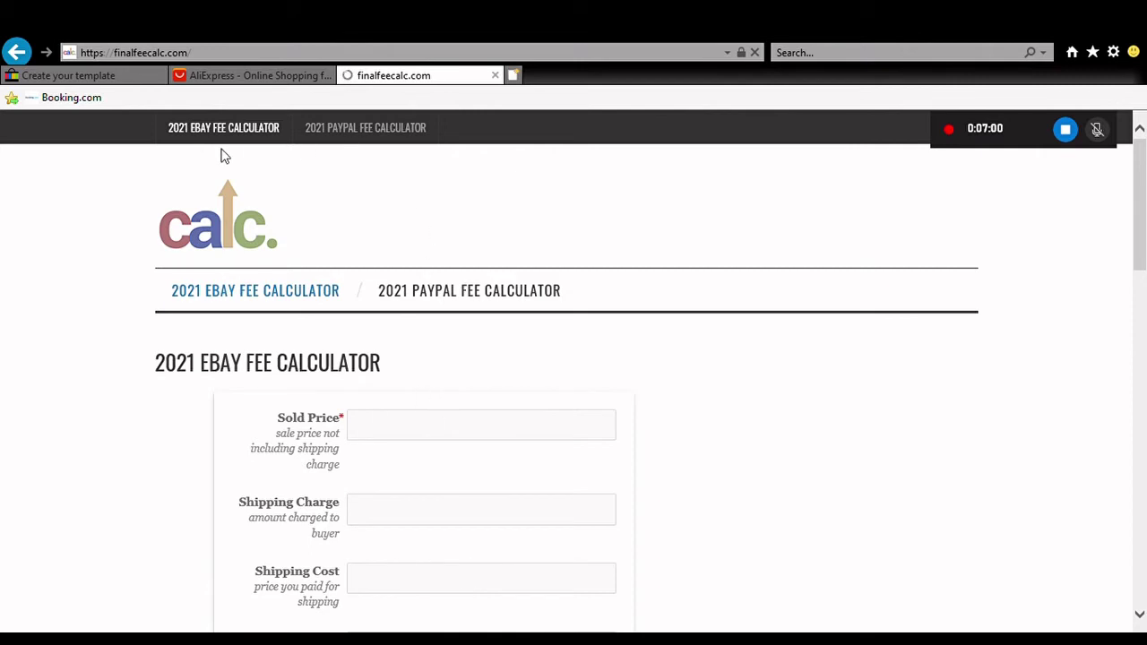
# Return to the listing template and examine its price, quantity, payment, sales tax and return options.
pyautogui.click(99, 75)
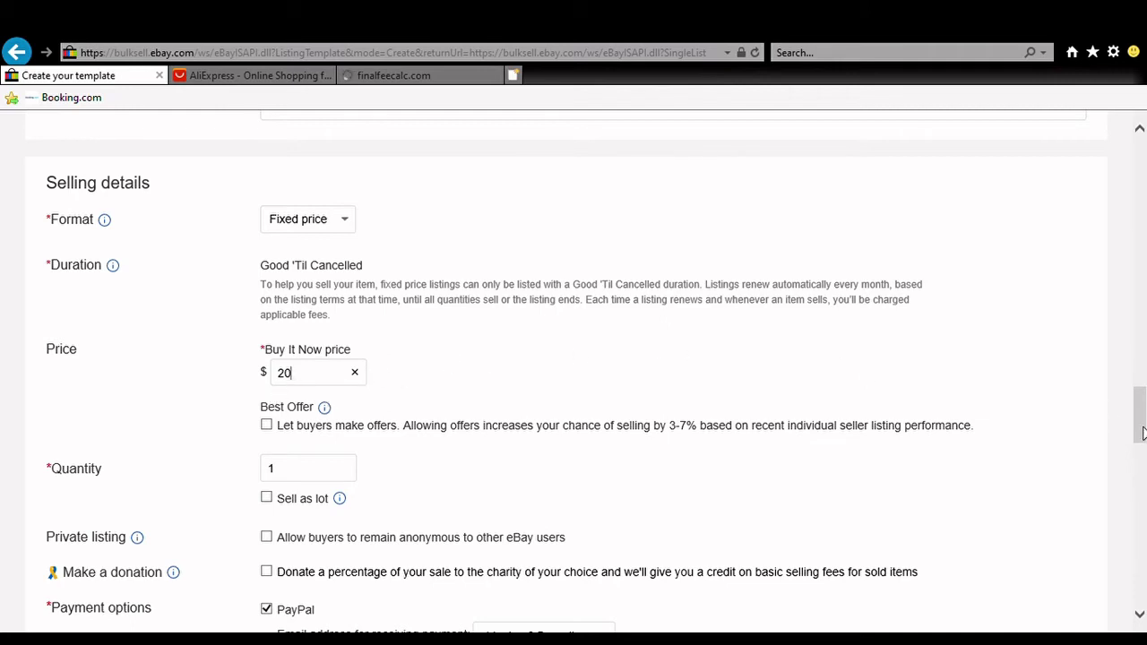
pyautogui.moveTo(1143, 434); pyautogui.dragTo(1144, 460)
pyautogui.scroll(4, 1144, 460)
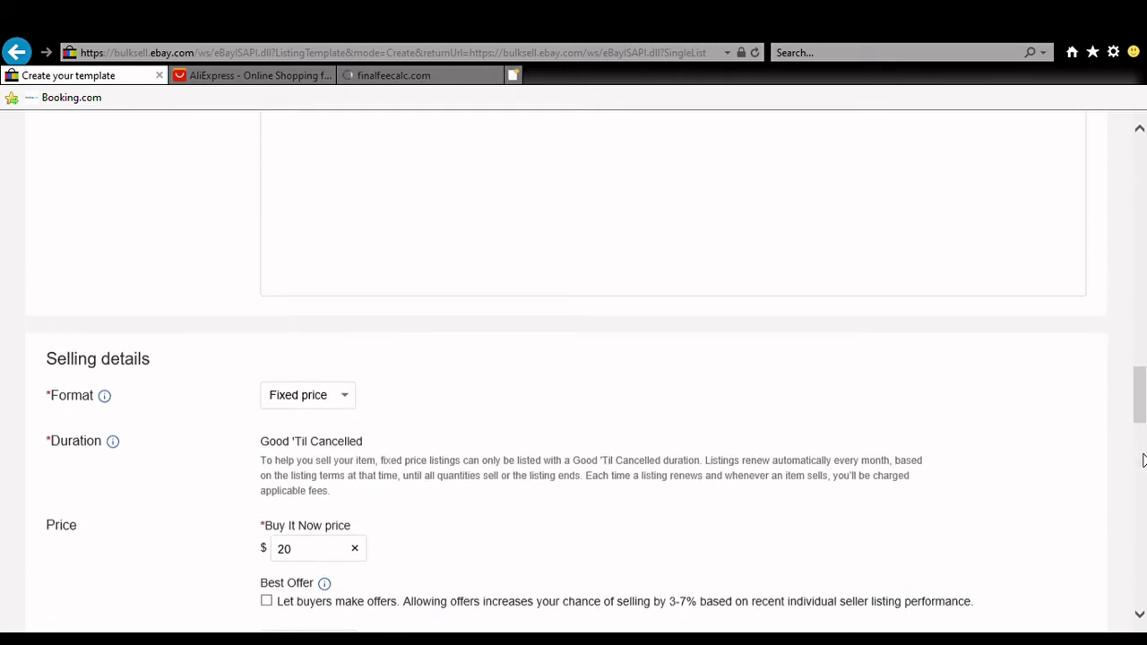
pyautogui.moveTo(1140, 404); pyautogui.dragTo(1141, 454)
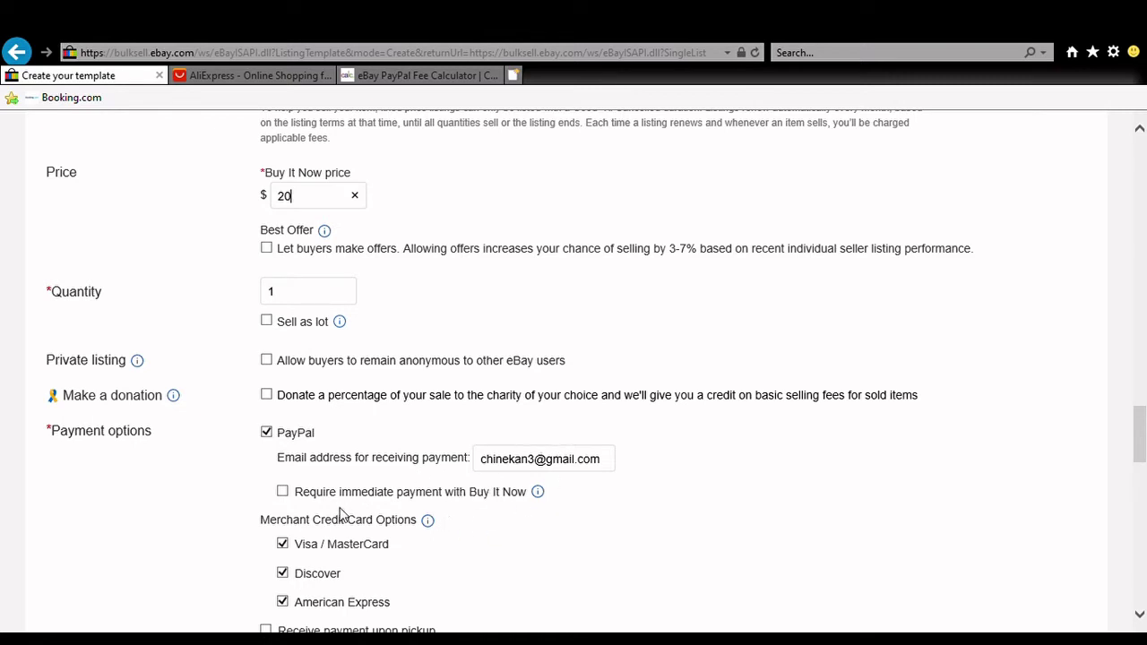
pyautogui.moveTo(1139, 435); pyautogui.dragTo(1141, 464)
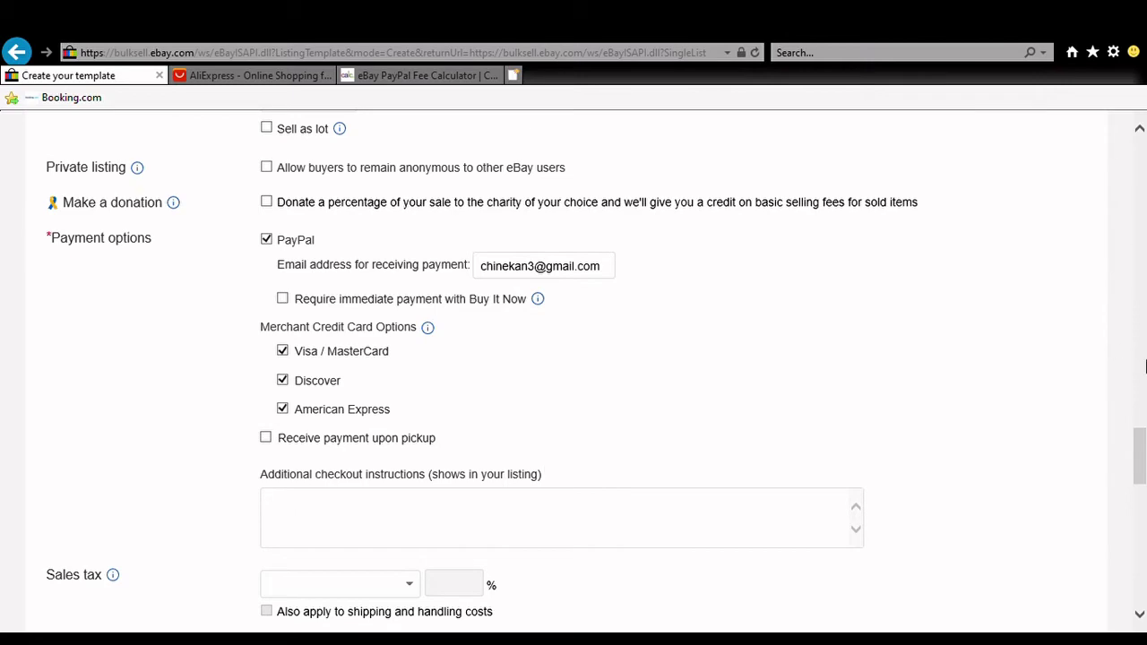
pyautogui.moveTo(1144, 462); pyautogui.dragTo(1143, 499)
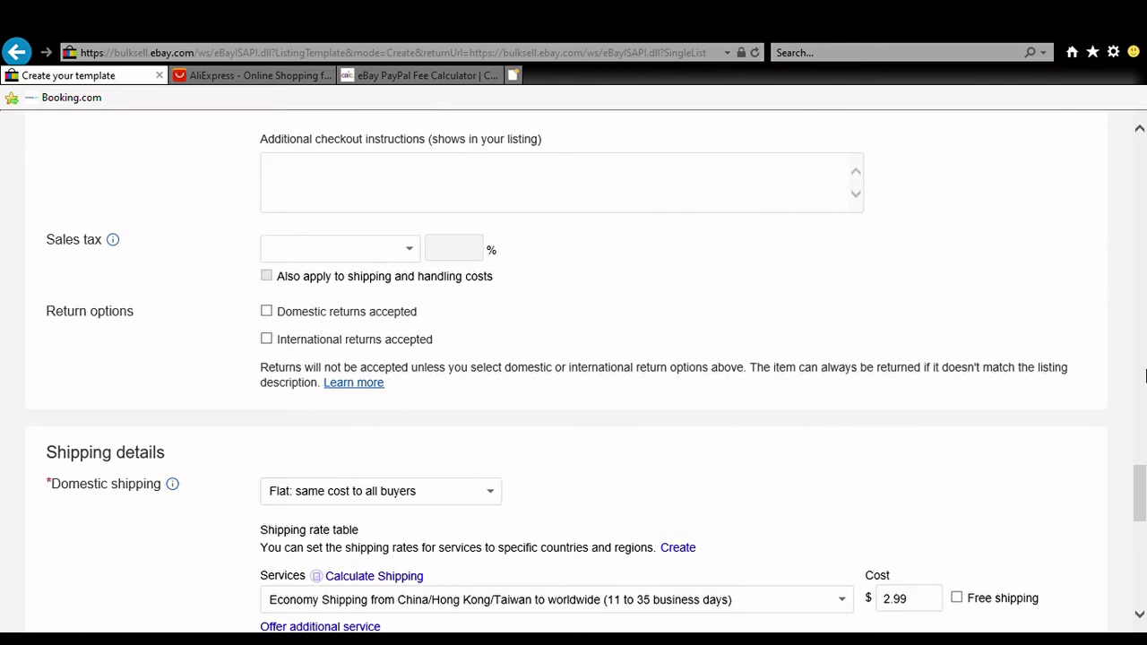
# Enable free shipping for the domestic shipping service and keep the handling time at 5 business days.
pyautogui.moveTo(1142, 481); pyautogui.dragTo(1141, 508)
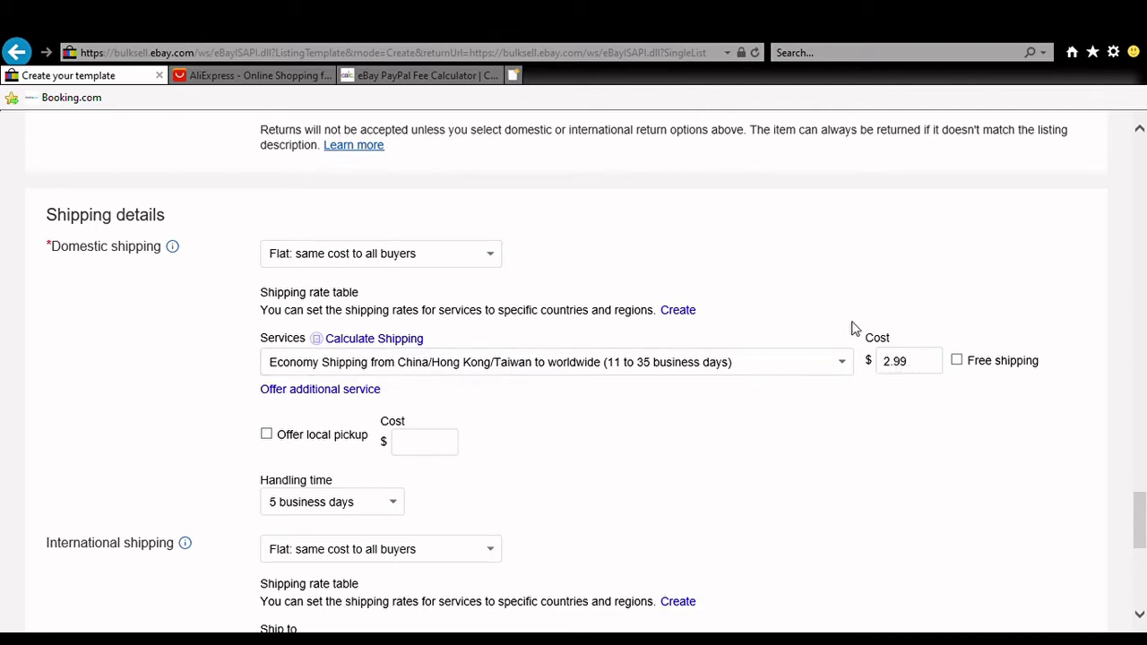
pyautogui.click(958, 363)
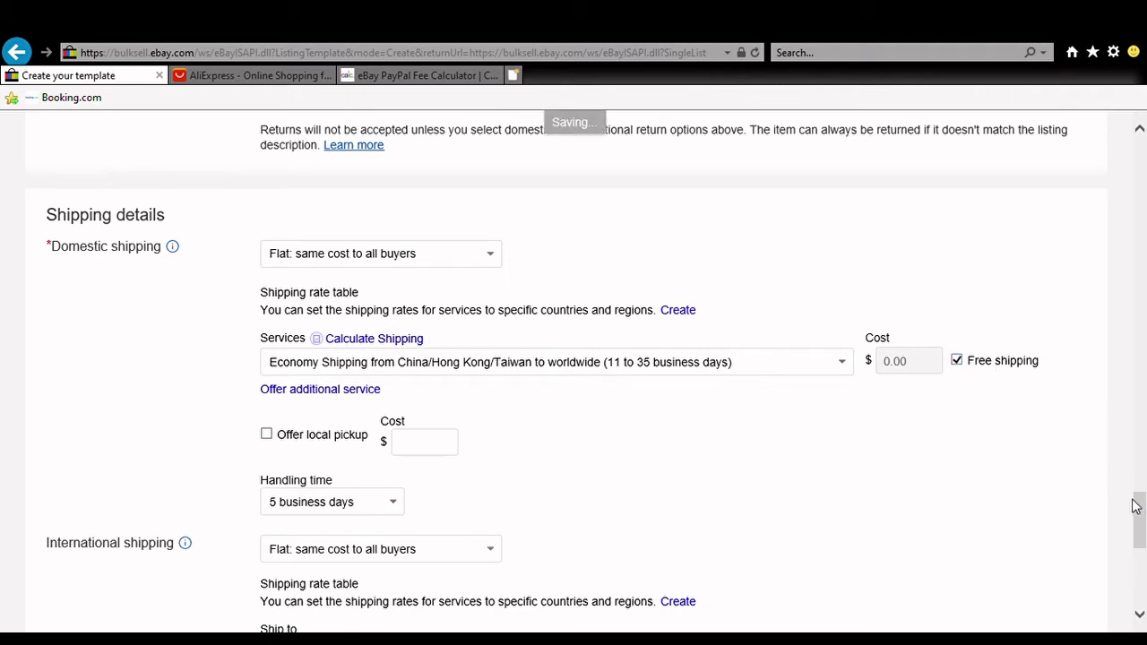
pyautogui.moveTo(1138, 509); pyautogui.dragTo(1140, 521)
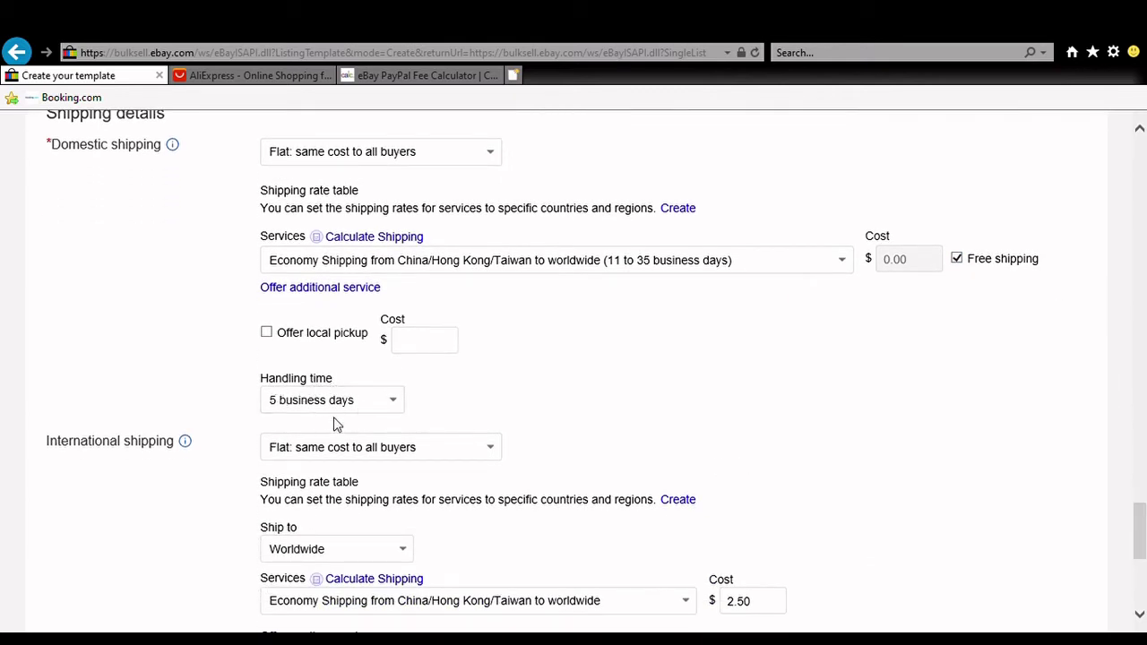
pyautogui.click(394, 403)
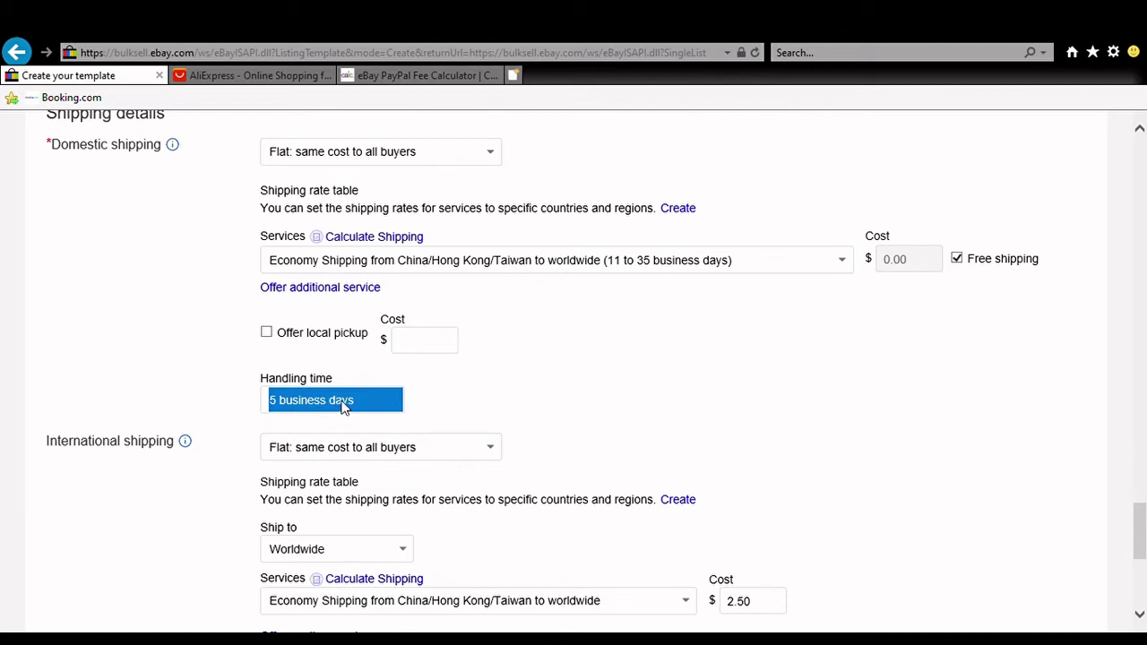
pyautogui.click(438, 386)
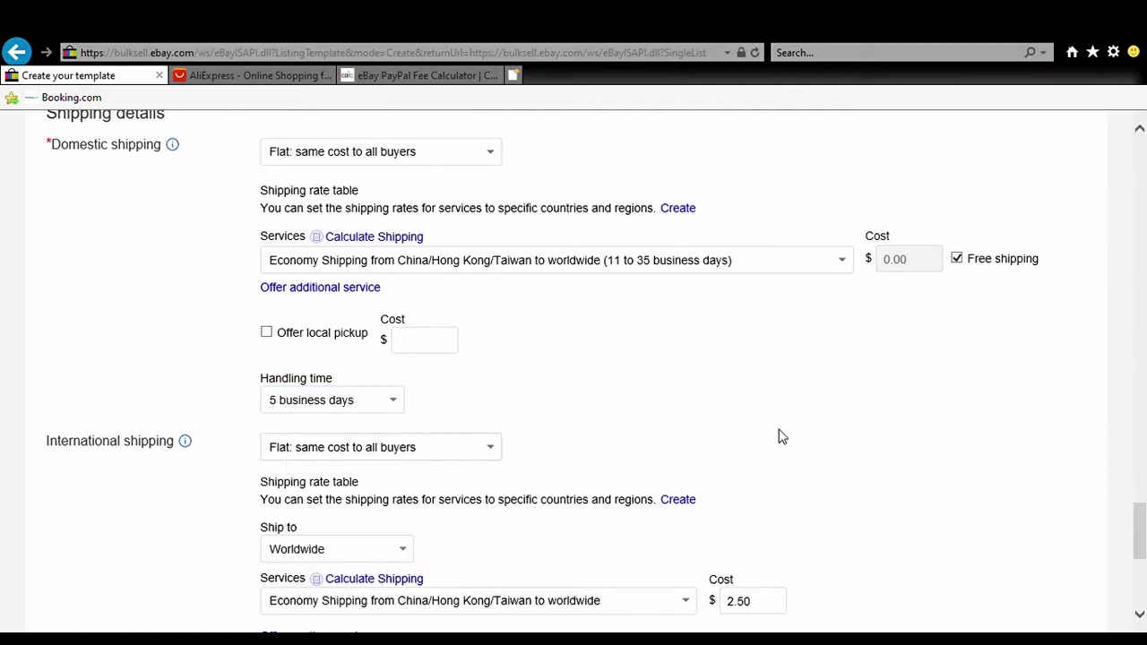
# Examine the international shipping settings and the Middle East countries in the shipping exclusion list, leaving no location excluded.
pyautogui.moveTo(1142, 509); pyautogui.dragTo(1141, 532)
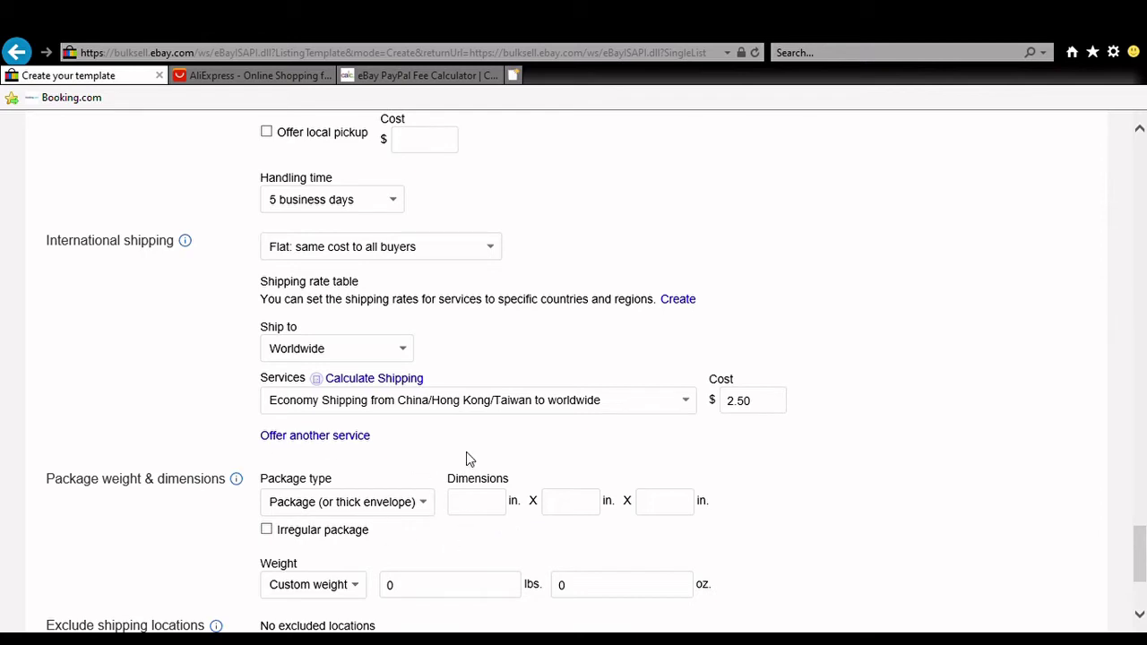
pyautogui.moveTo(1145, 524); pyautogui.dragTo(1145, 563)
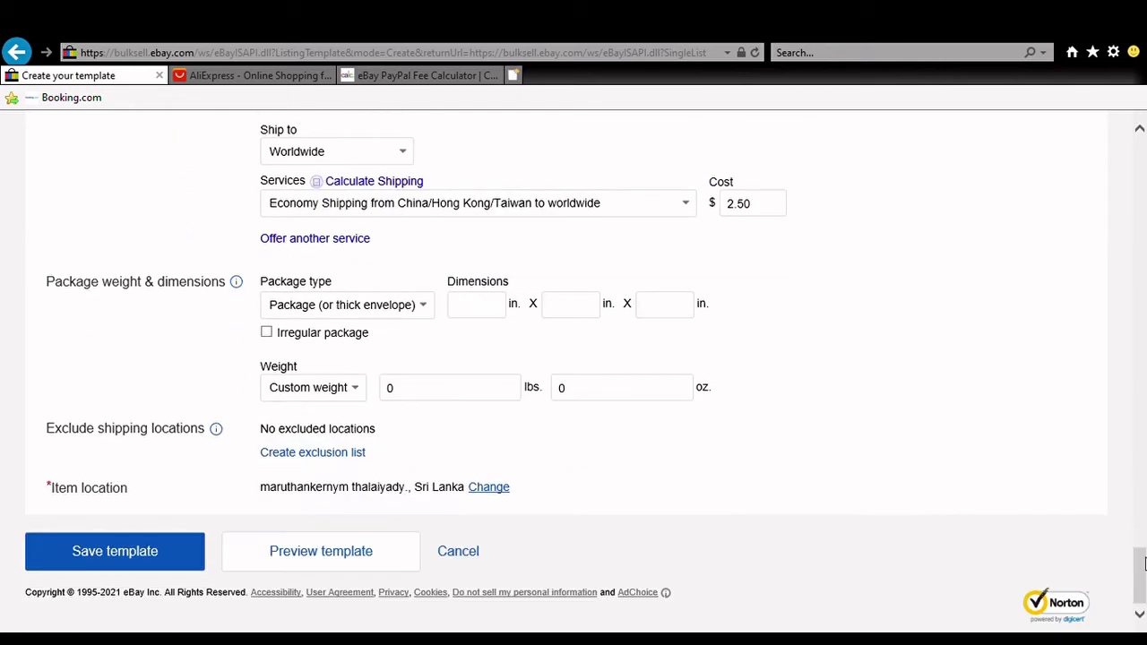
pyautogui.click(301, 452)
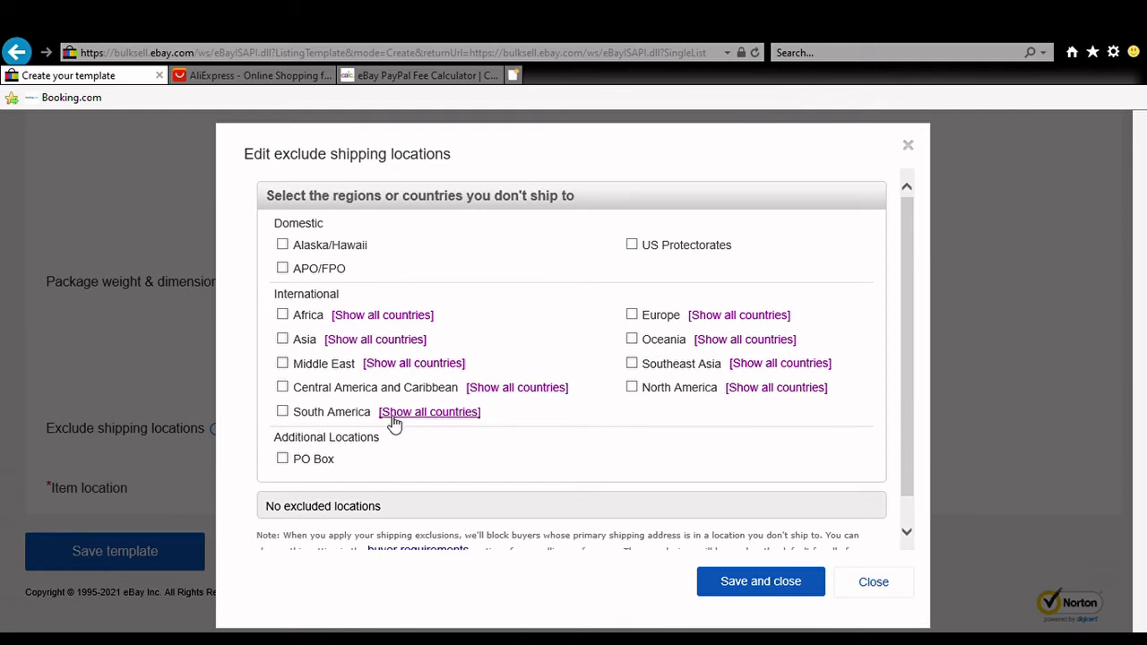
pyautogui.click(396, 366)
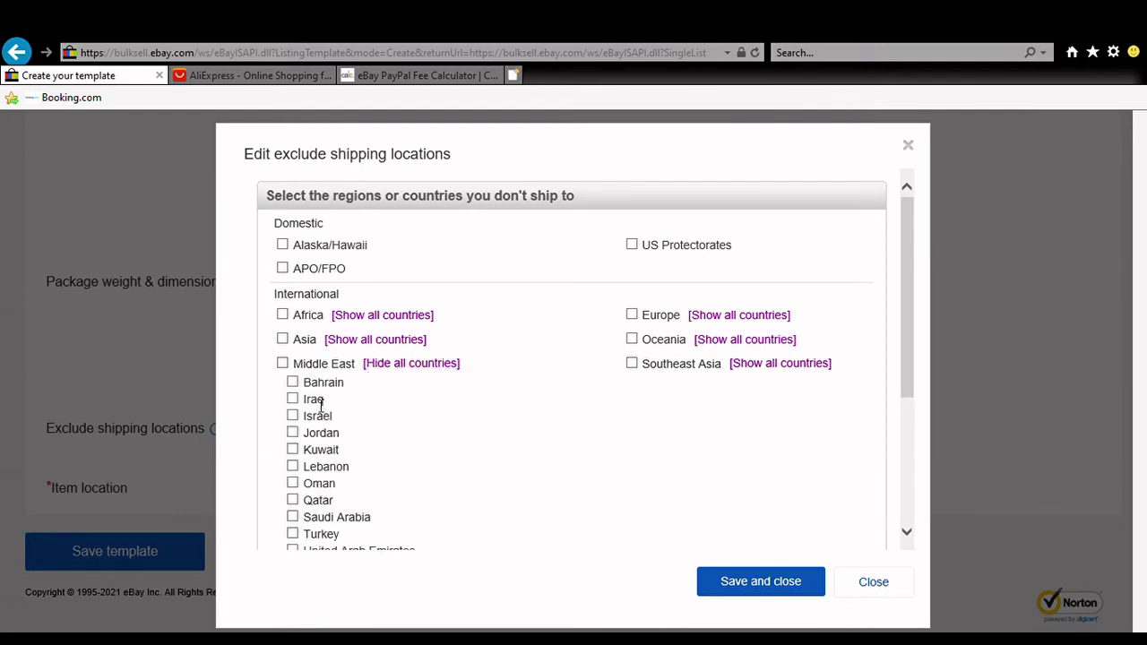
pyautogui.click(293, 399)
pyautogui.click(294, 402)
pyautogui.click(876, 584)
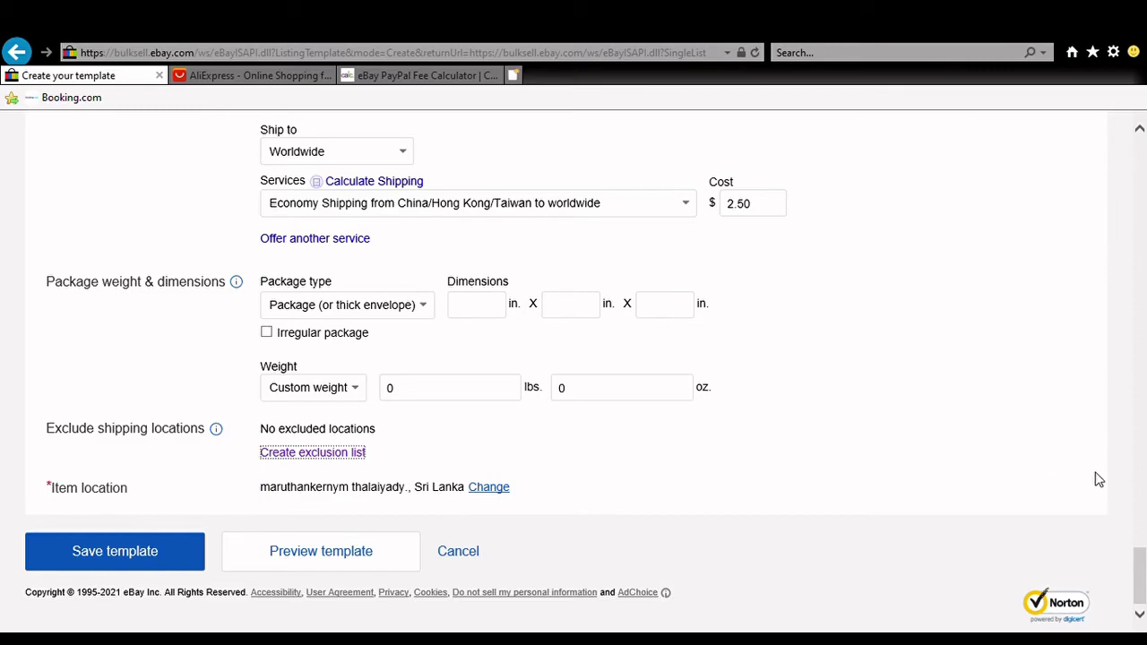
# Return to the beginning of the listing template, and look over the AliExpress home page in its open tab.
pyautogui.moveTo(1141, 564); pyautogui.dragTo(863, 161)
pyautogui.moveTo(1140, 574); pyautogui.dragTo(1119, 153)
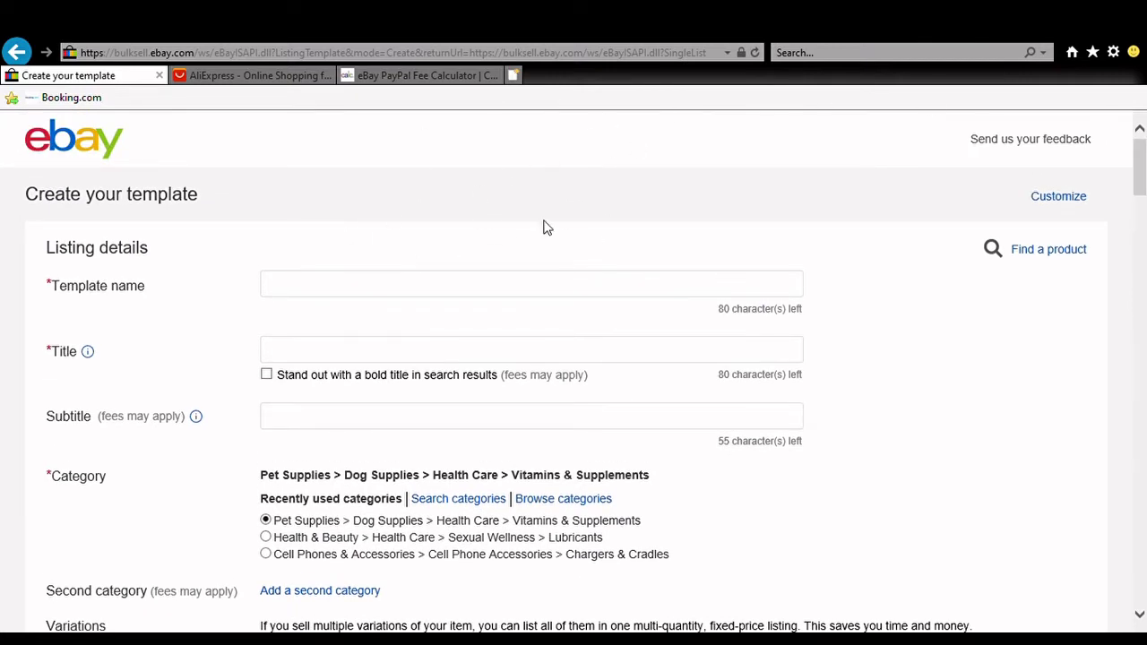
pyautogui.click(274, 77)
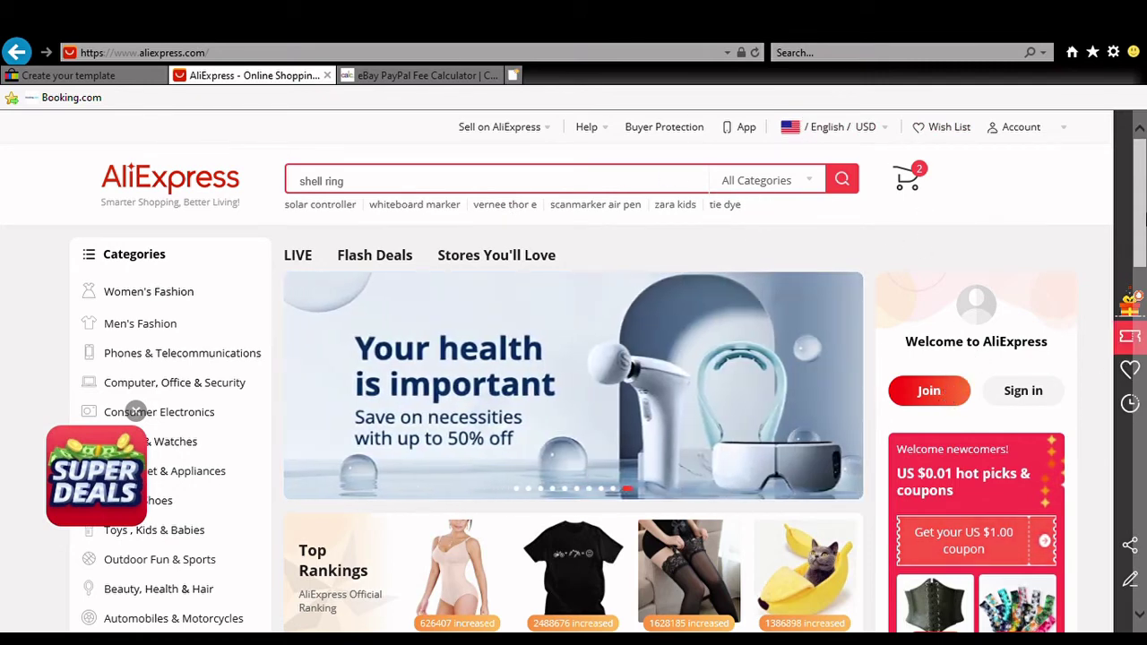
pyautogui.scroll(-1, 1141, 231)
pyautogui.scroll(-3, 1142, 231)
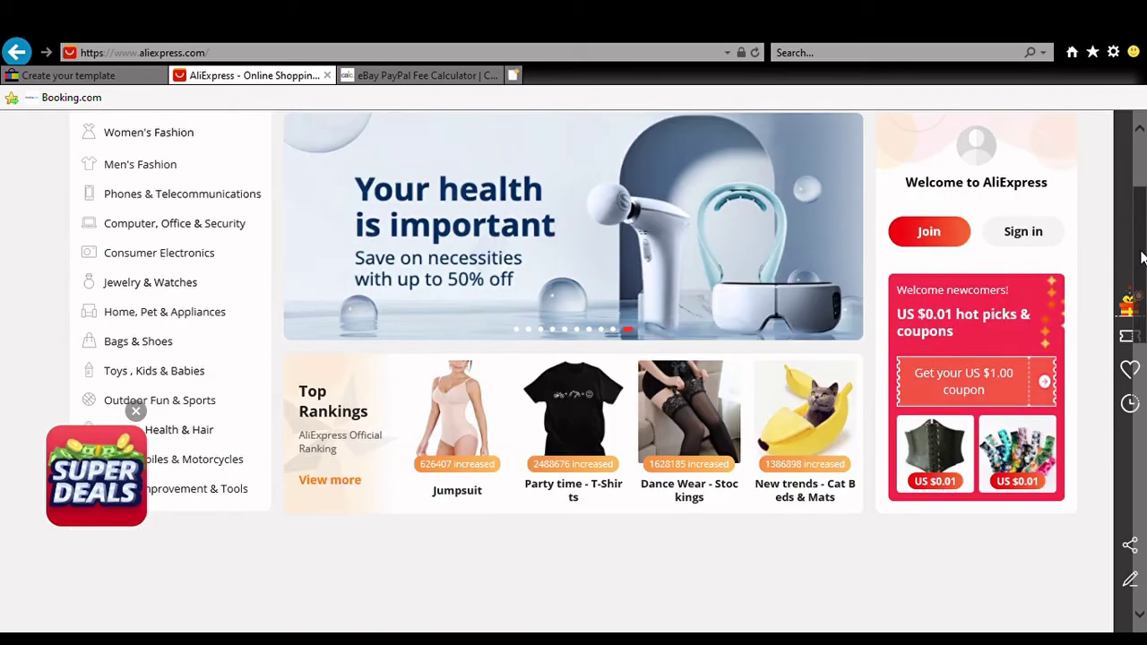
pyautogui.scroll(-1, 1141, 330)
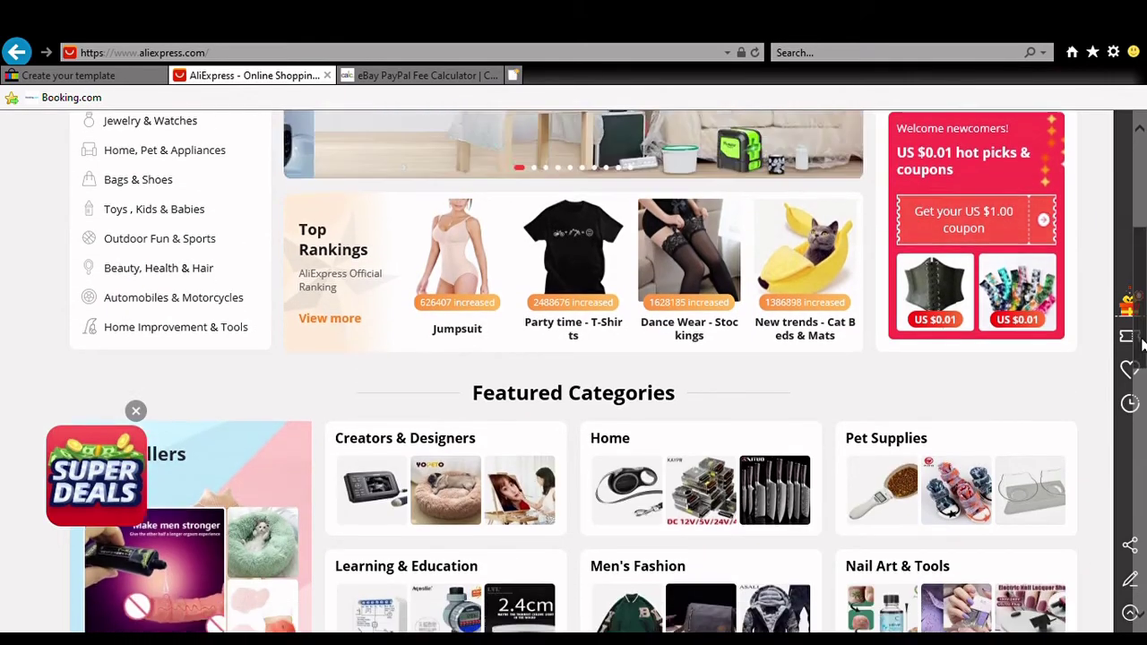
pyautogui.moveTo(1136, 246); pyautogui.dragTo(1140, 190)
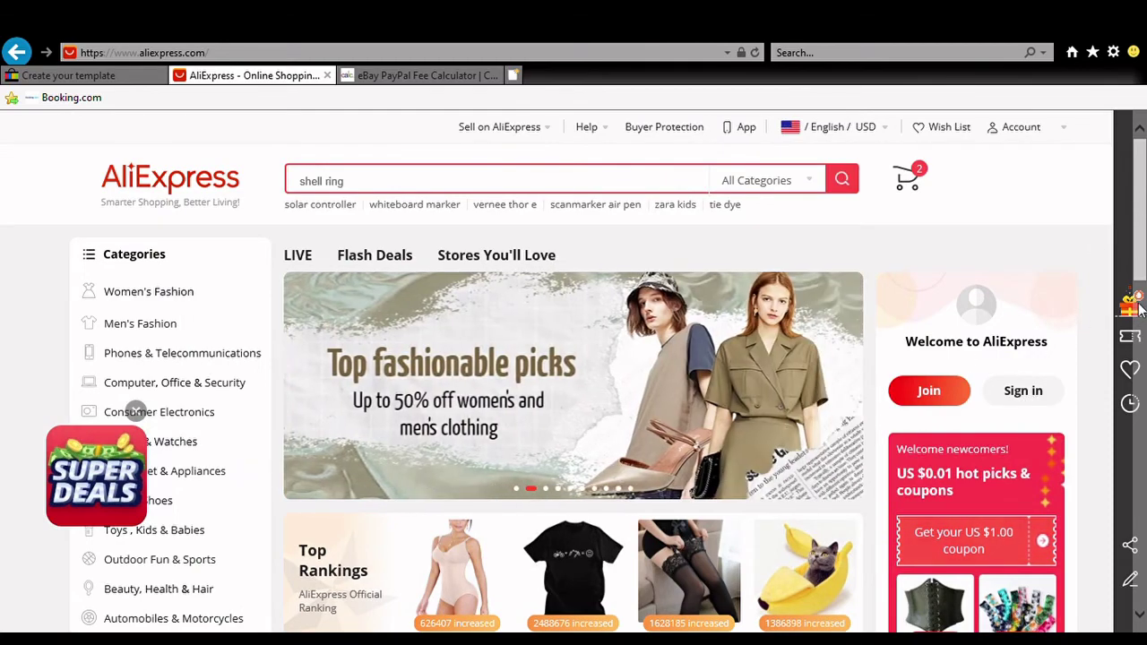
pyautogui.moveTo(1139, 285); pyautogui.dragTo(1135, 170)
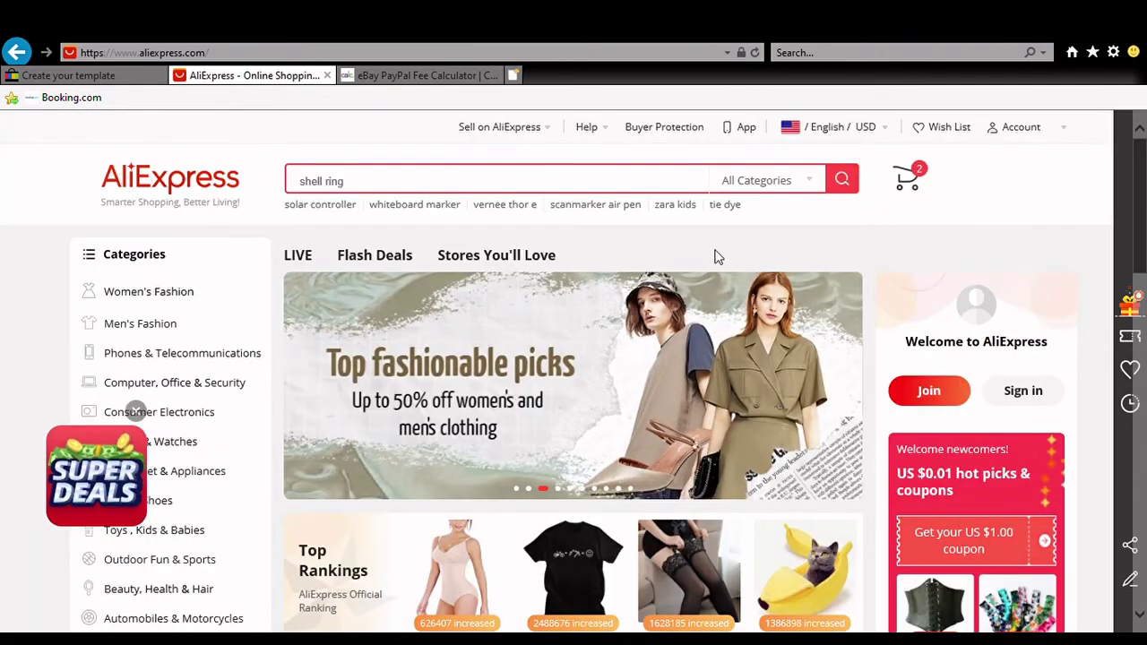
# Search AliExpress for "pendrive 1tb" using the suggested search term.
pyautogui.click(409, 180)
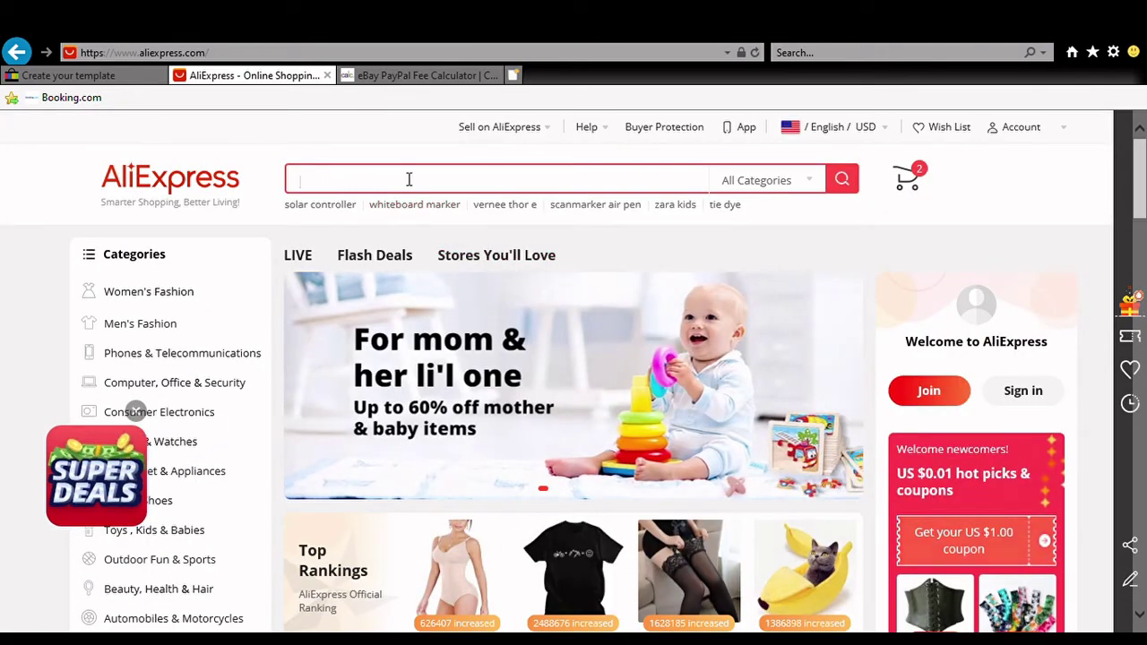
pyautogui.write('pe')
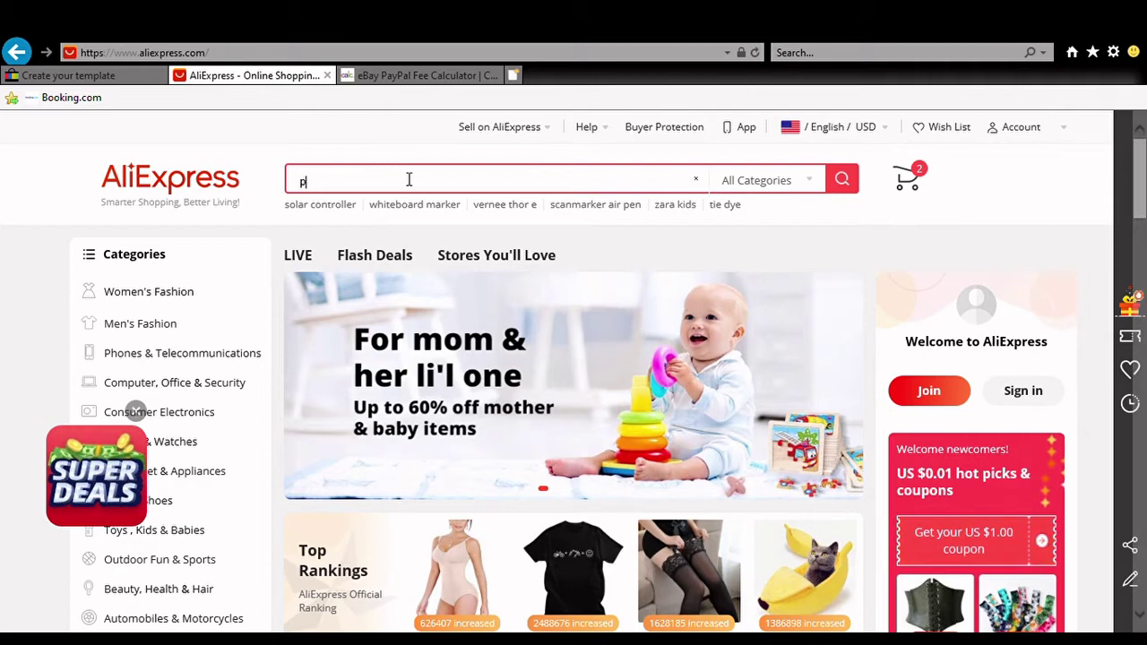
pyautogui.write('driv')
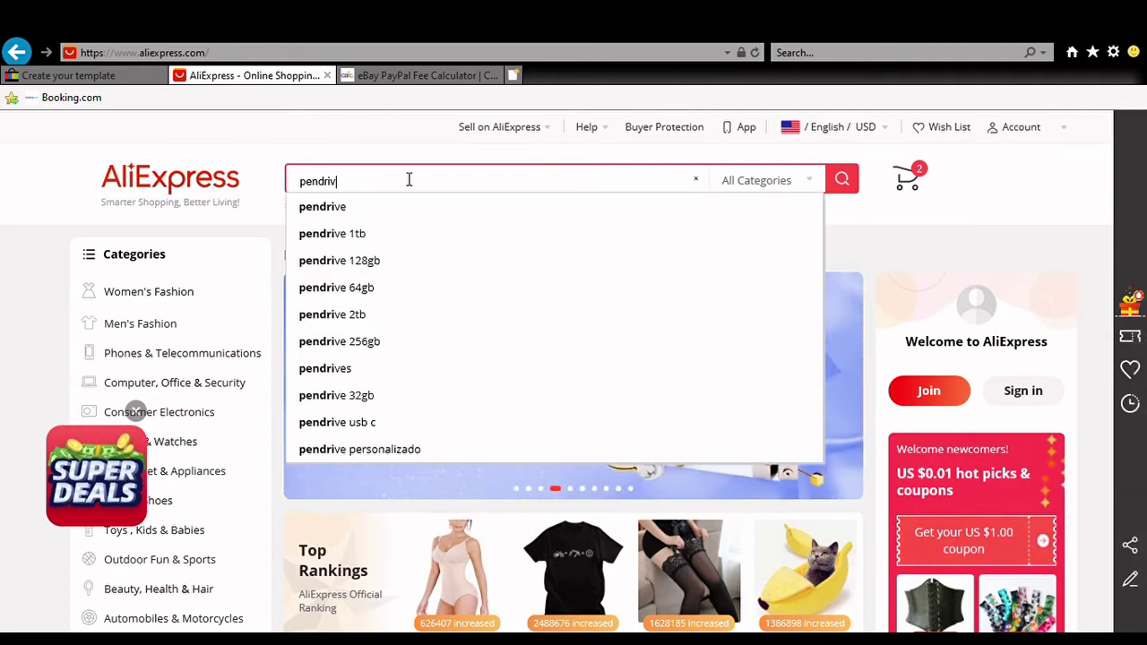
pyautogui.write('e')
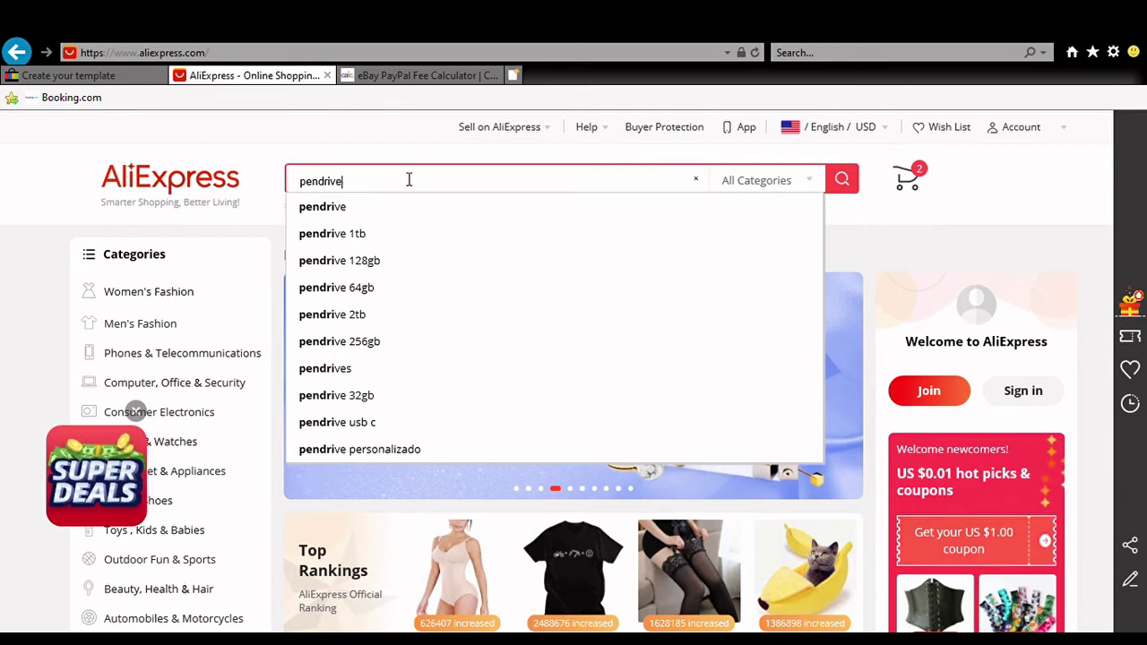
pyautogui.click(363, 232)
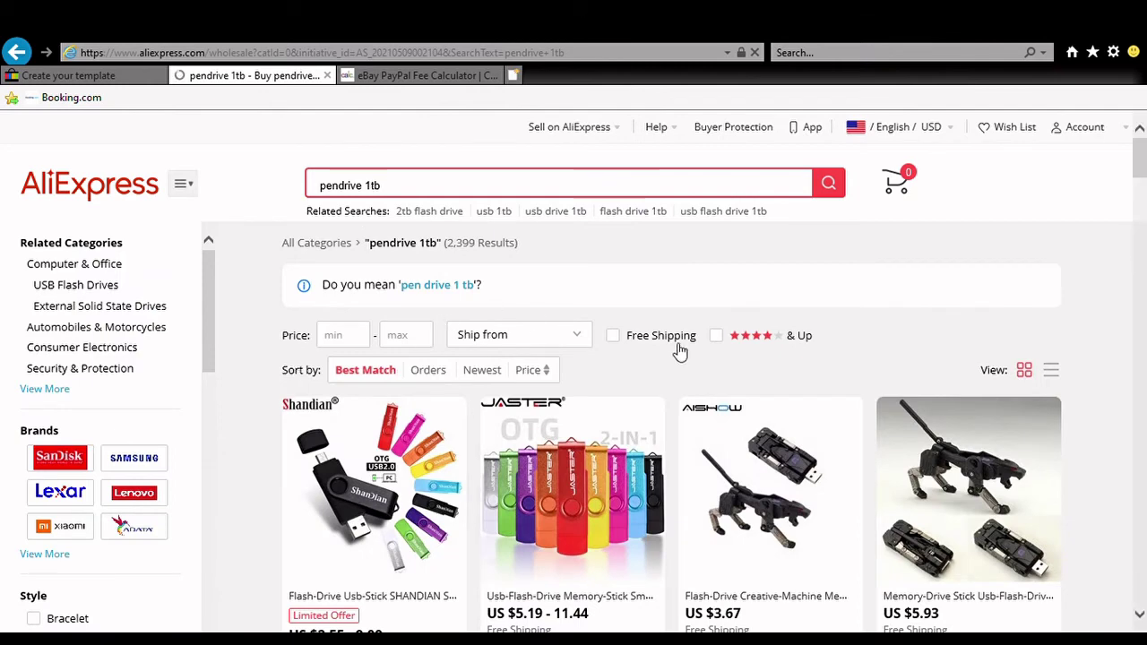
# Browse the pendrive results and open the AISHOW Creative Machine Dog flash drive product page.
pyautogui.scroll(-3, 1143, 191)
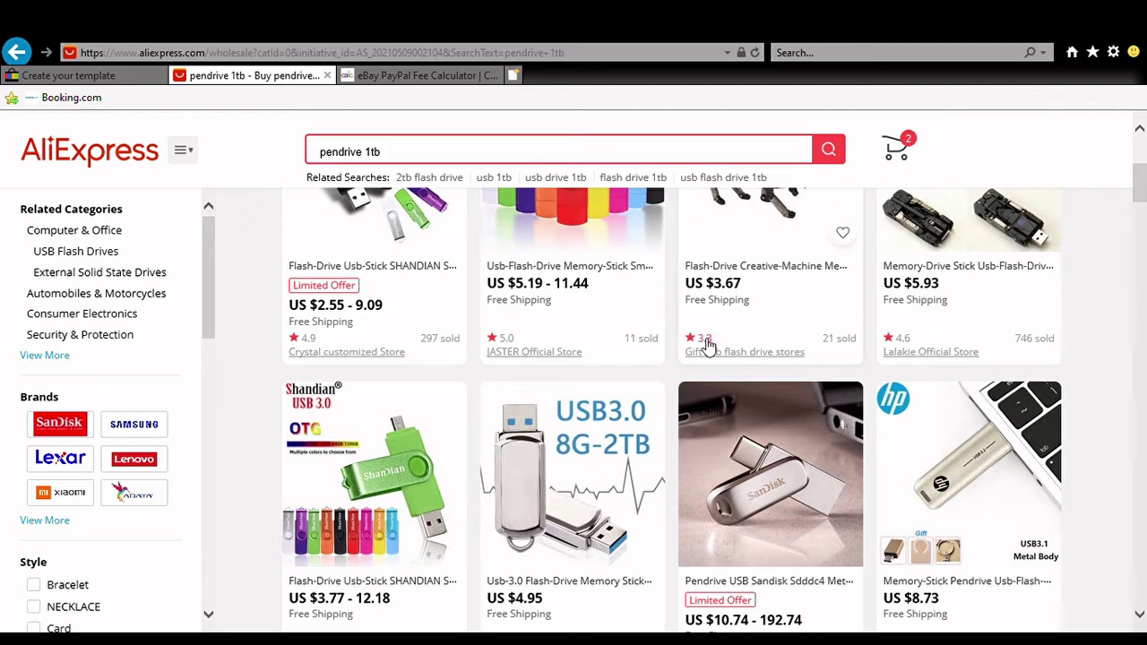
pyautogui.scroll(2, 1143, 187)
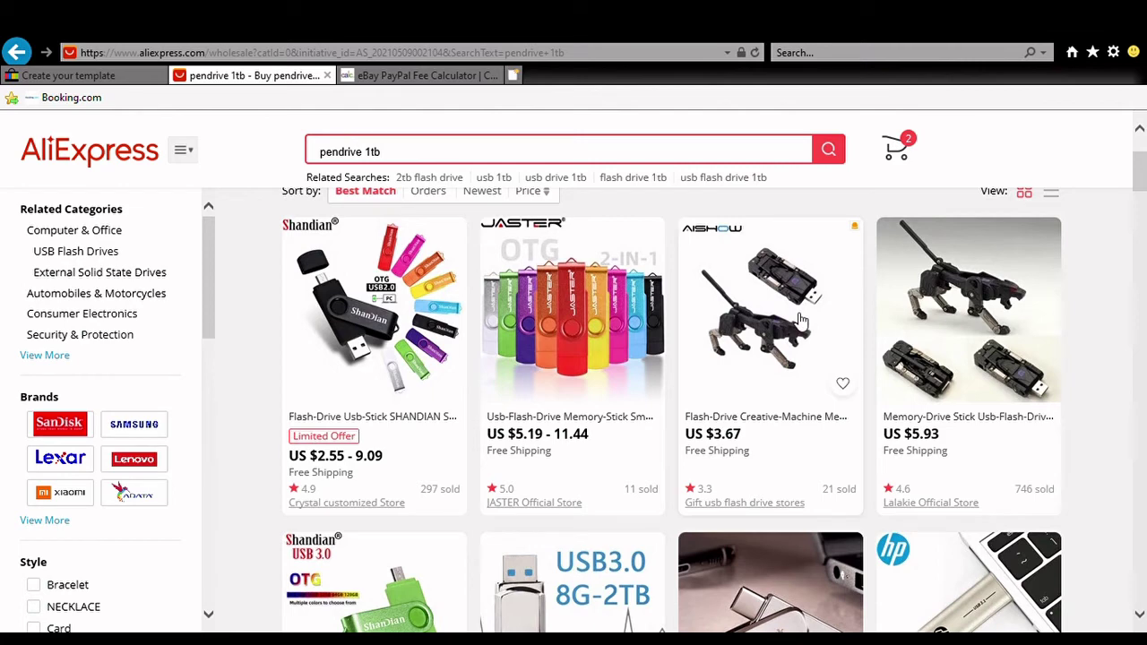
pyautogui.click(802, 321)
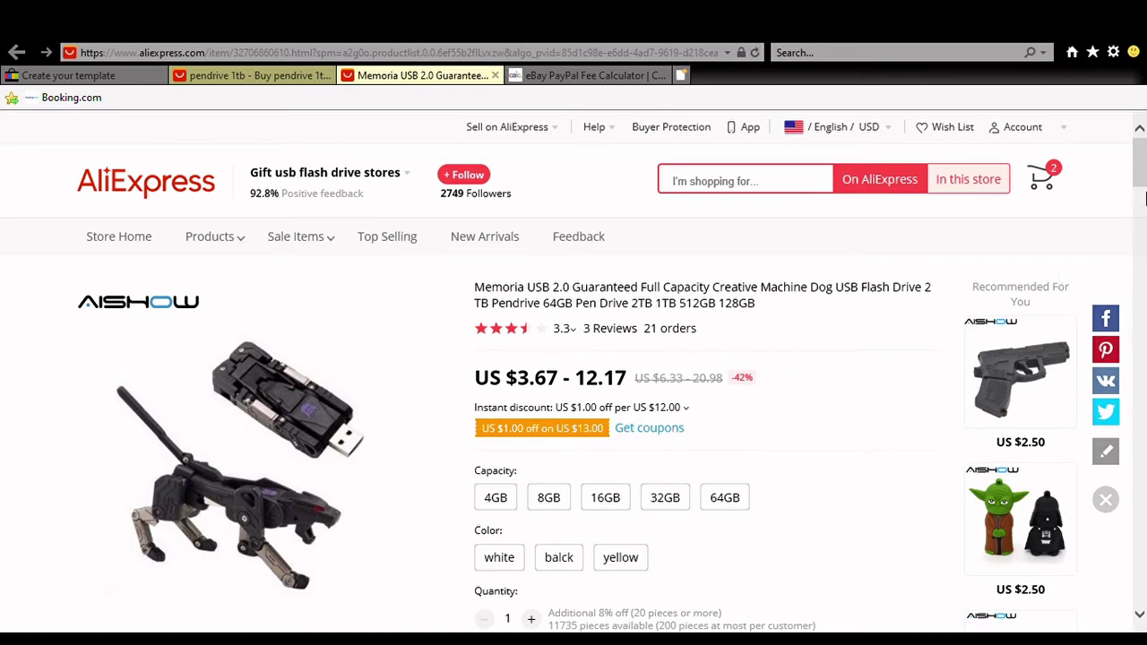
# Review the flash drive's purchase options and select the 4GB capacity and white color.
pyautogui.scroll(-2, 1140, 193)
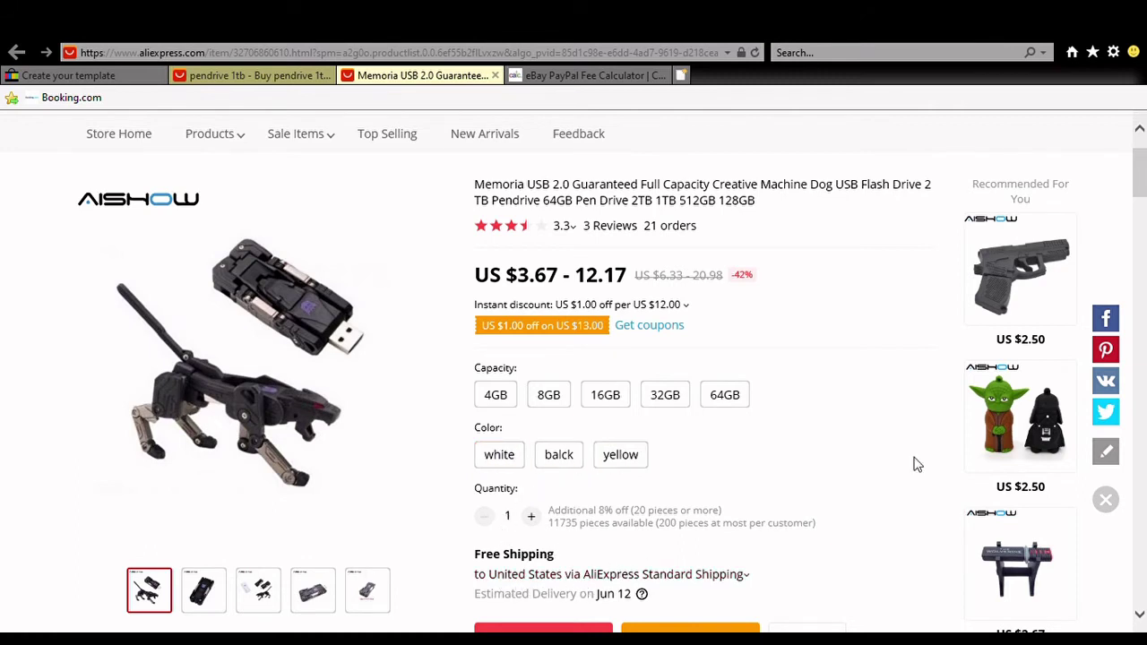
pyautogui.scroll(-2, 1144, 203)
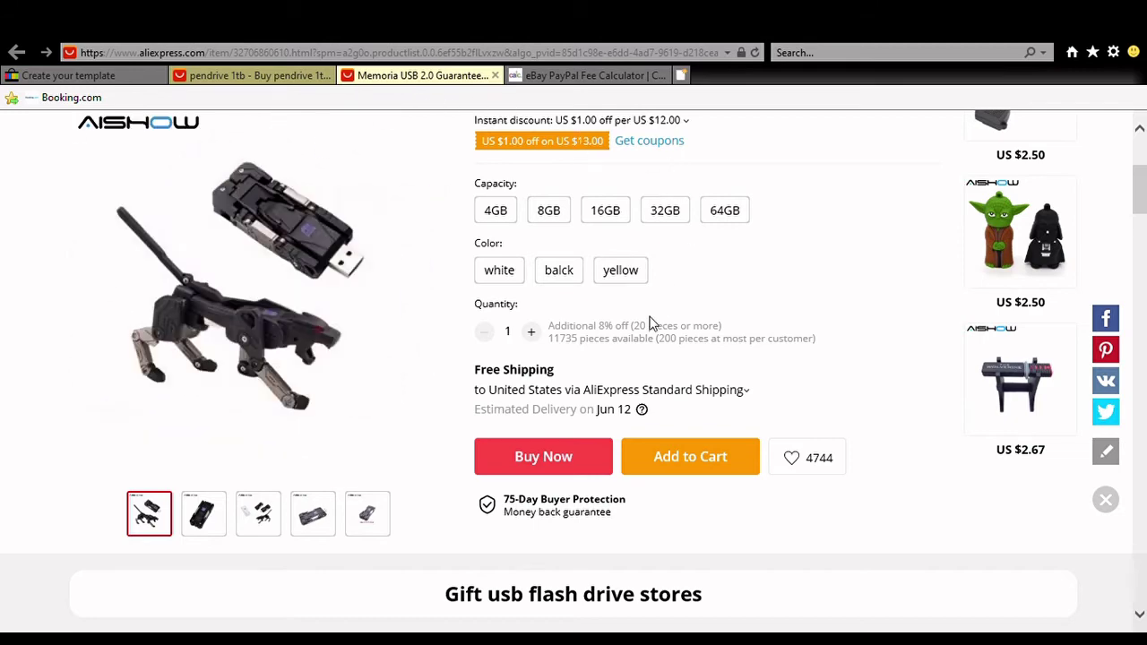
pyautogui.click(565, 457)
pyautogui.moveTo(1144, 190); pyautogui.dragTo(1143, 163)
pyautogui.click(495, 495)
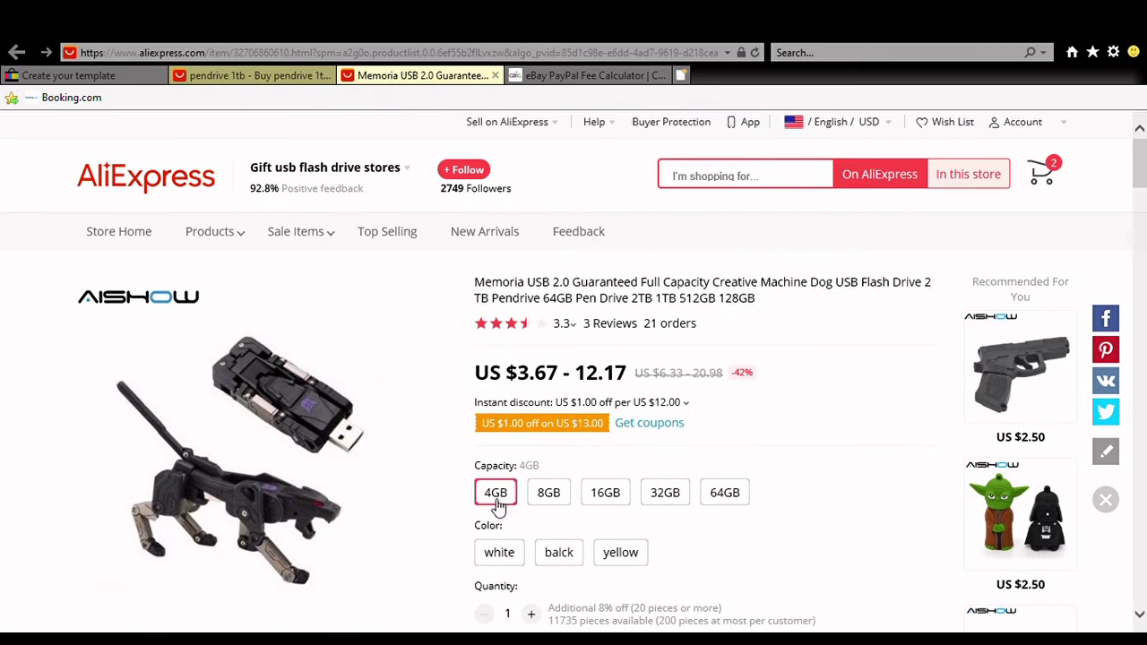
pyautogui.click(499, 552)
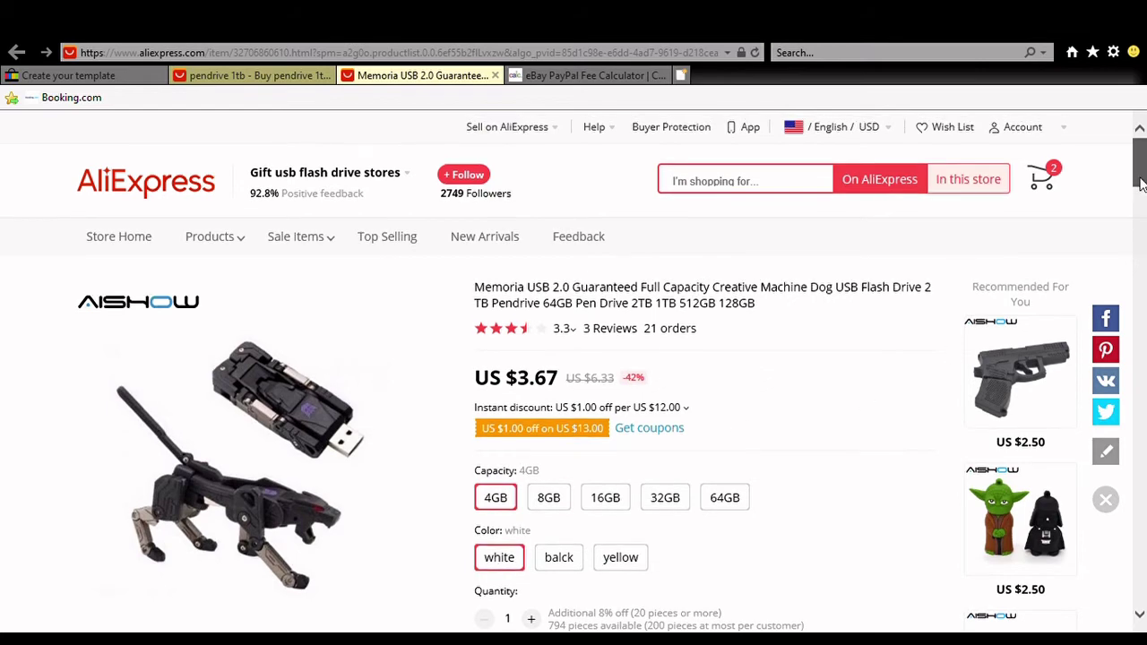
# View the second product photo in the flash drive's image gallery.
pyautogui.scroll(-5, 1141, 209)
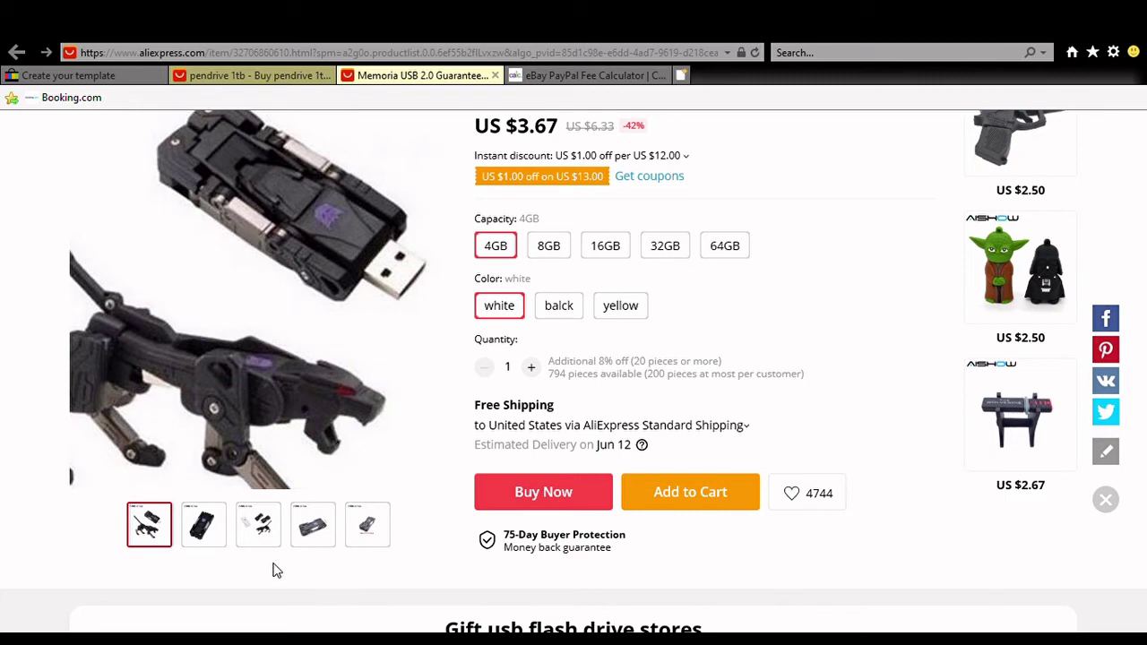
pyautogui.click(224, 536)
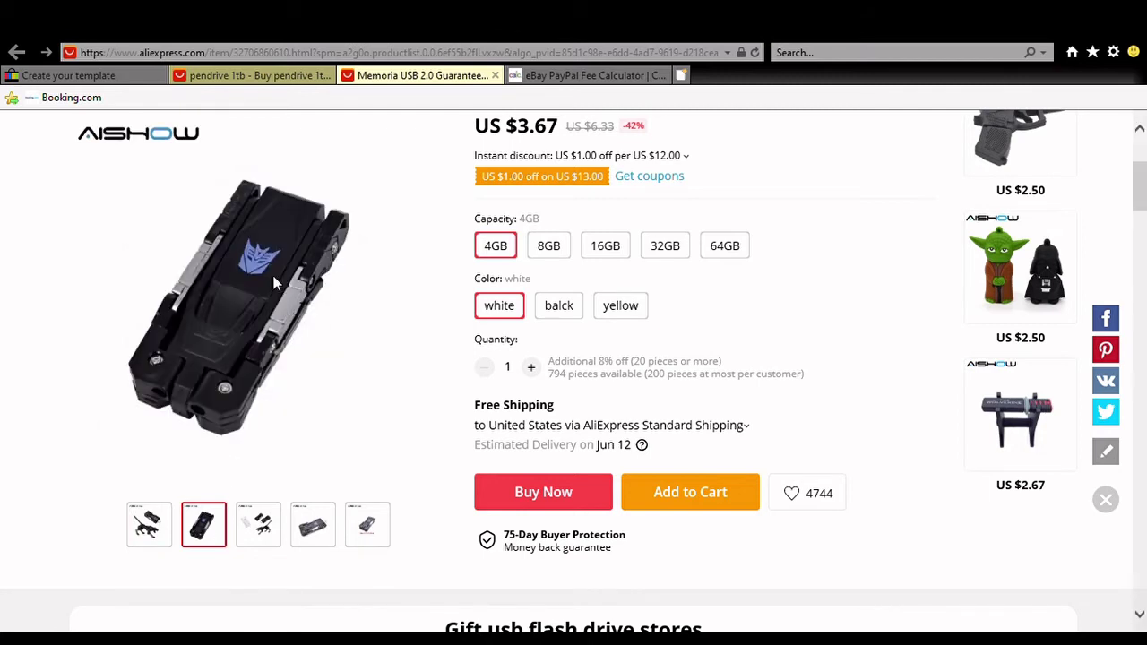
pyautogui.hotkey('ctrl', 'a')
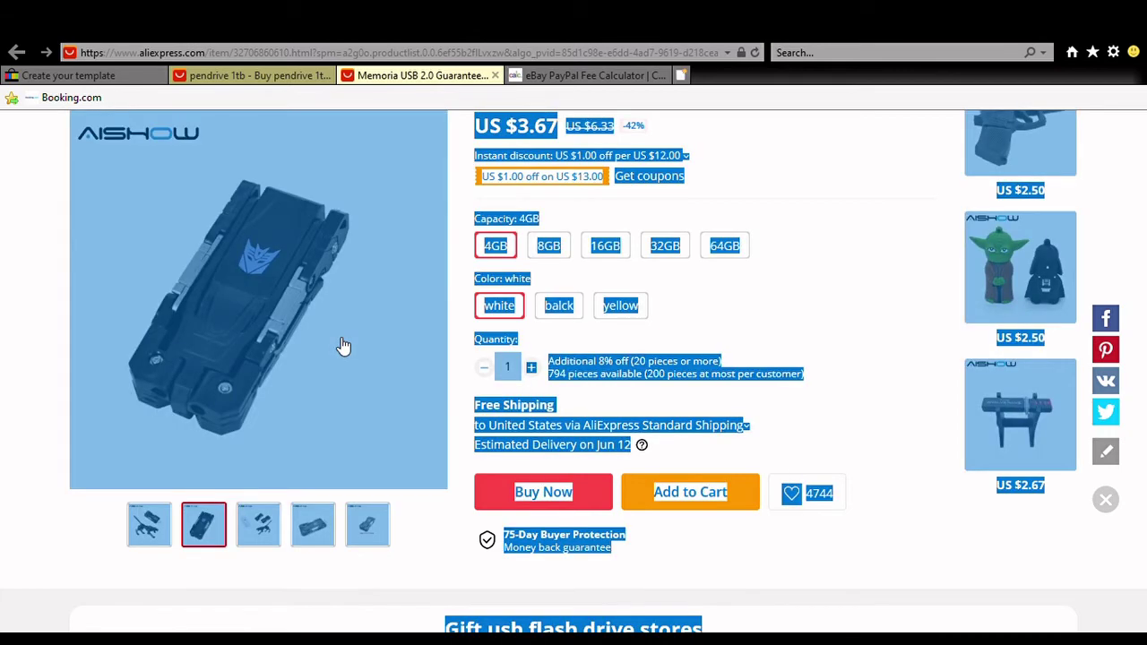
pyautogui.click(358, 347)
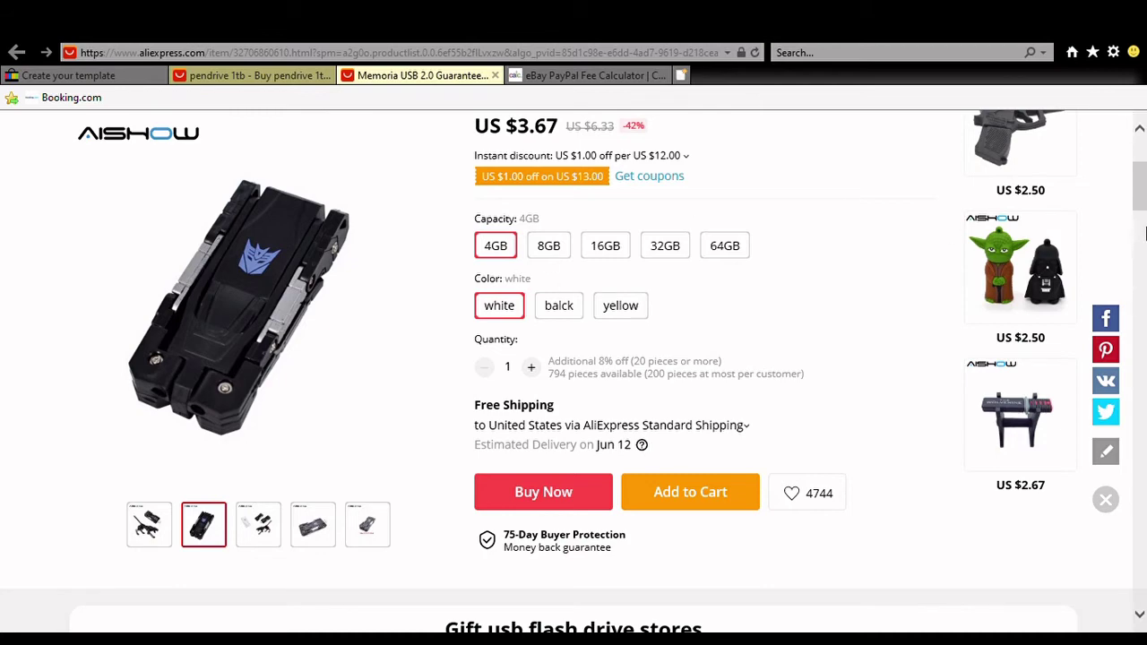
# Highlight the flash drive's full product title to point it out, and clear the selection.
pyautogui.moveTo(1141, 200); pyautogui.dragTo(1142, 179)
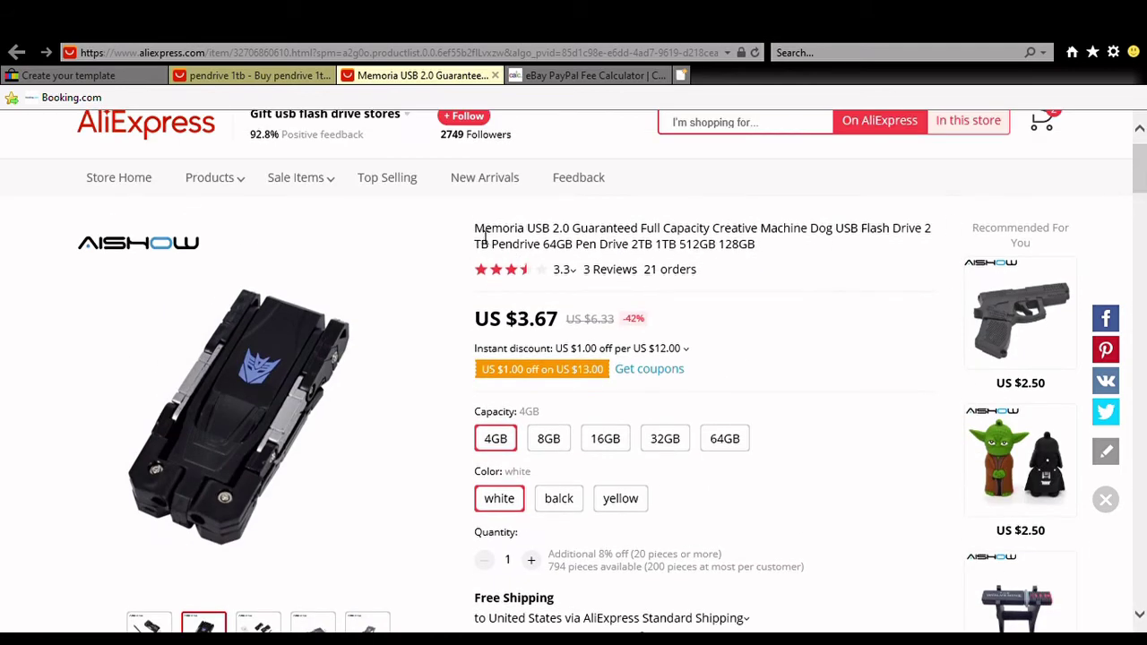
pyautogui.moveTo(476, 231); pyautogui.dragTo(896, 243)
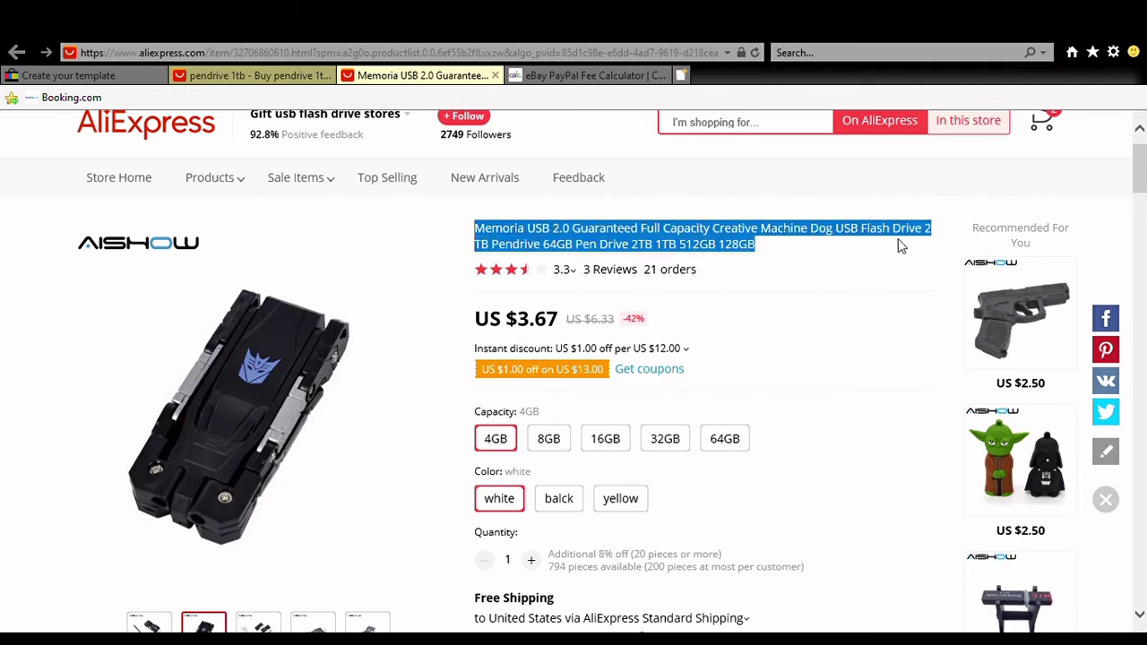
pyautogui.click(761, 249)
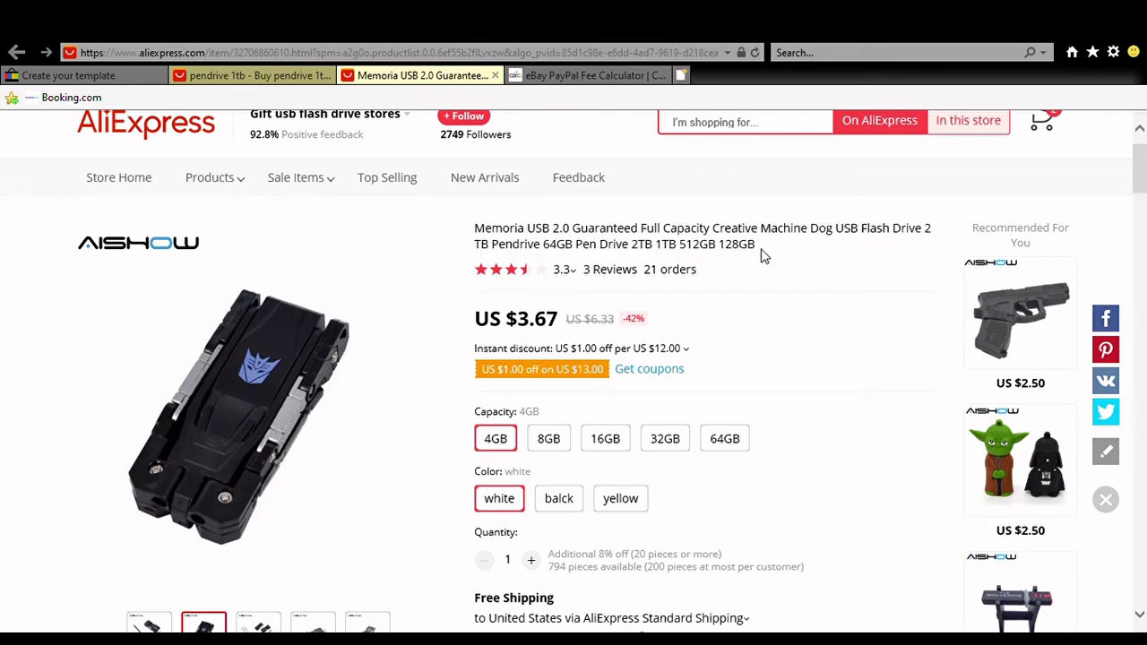
# Return to eBay and start a new listing with the title "Memoria USB 2.0 Guaranteed Full Capacity Creative Machine Dog USB Flash Drive 2TB Pendrive 64GB Pen".
pyautogui.click(106, 80)
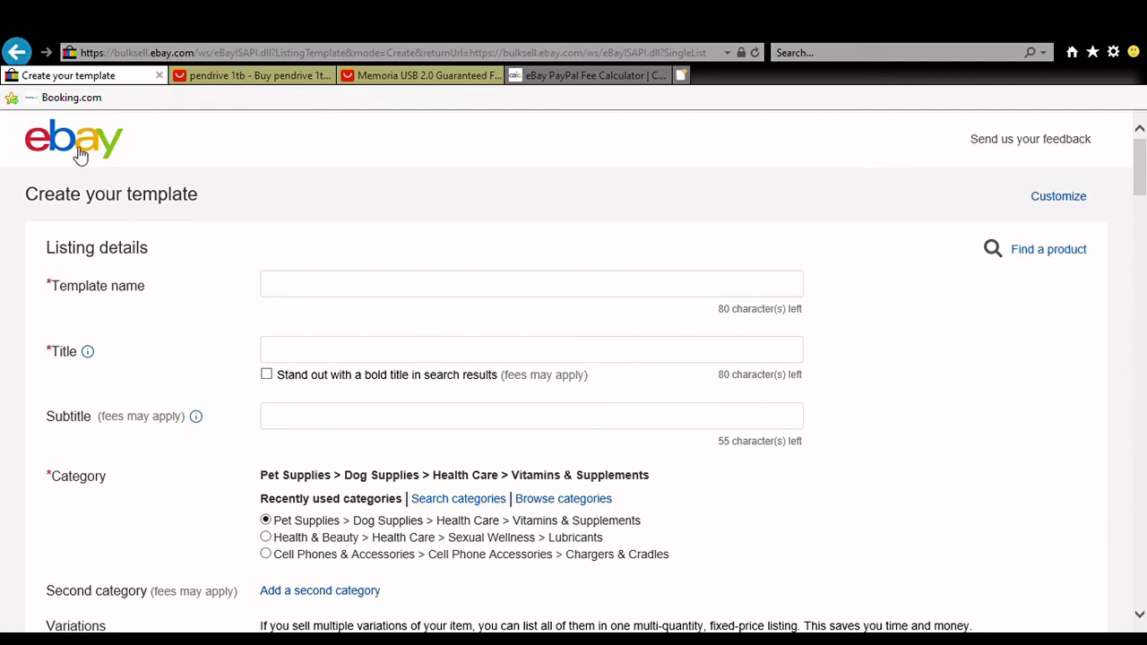
pyautogui.click(18, 56)
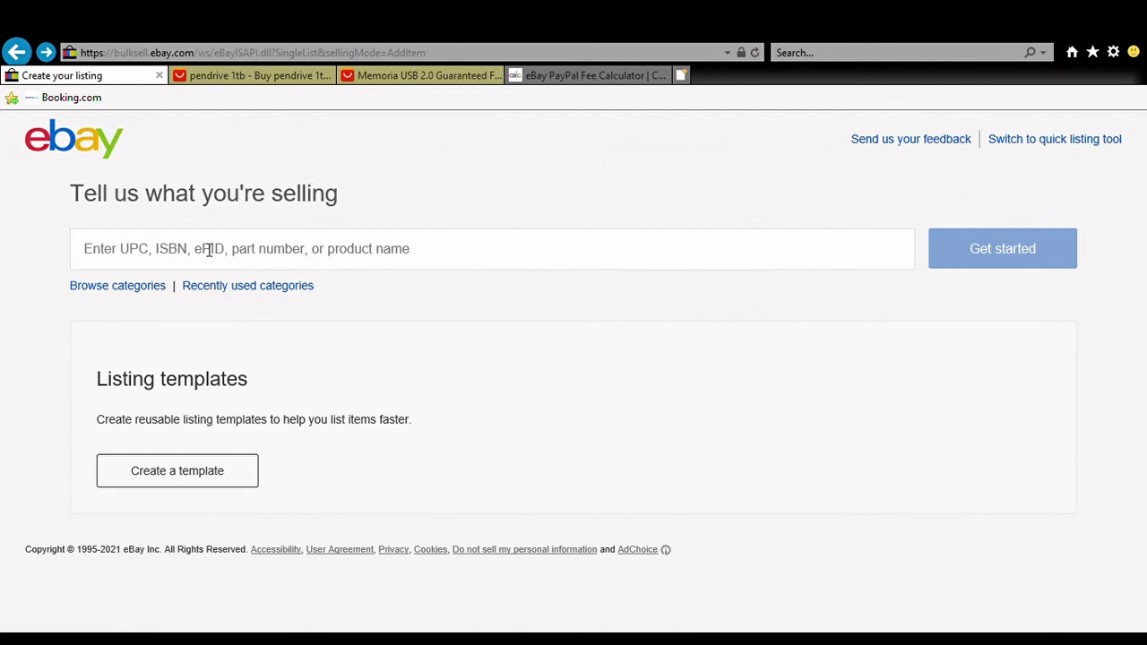
pyautogui.click(181, 260)
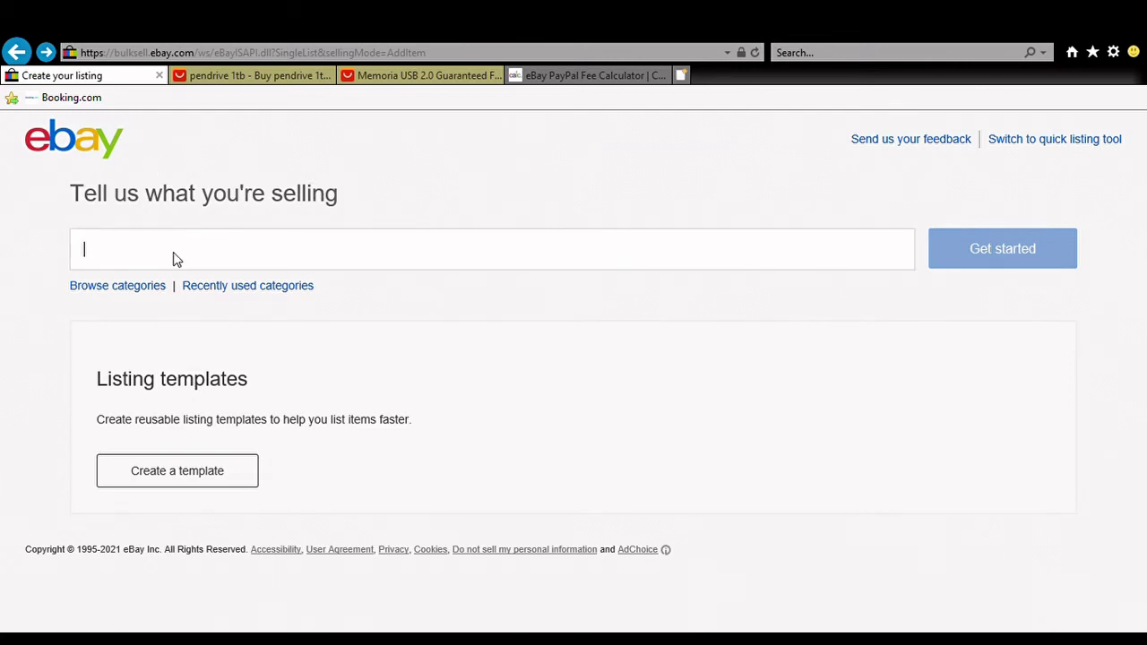
pyautogui.write('Memoria USB 2.0 Guaranteed Full Capacity Creative Machine Dog USB Flash Drive 2TB Pendrive 64GB Pen')
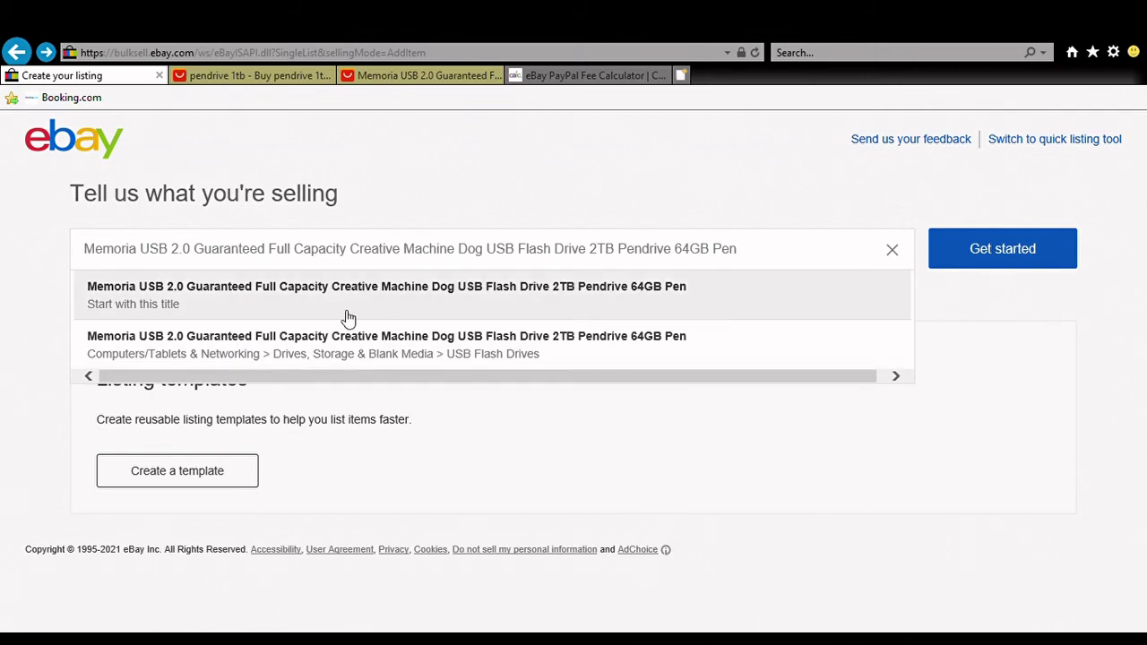
pyautogui.click(280, 302)
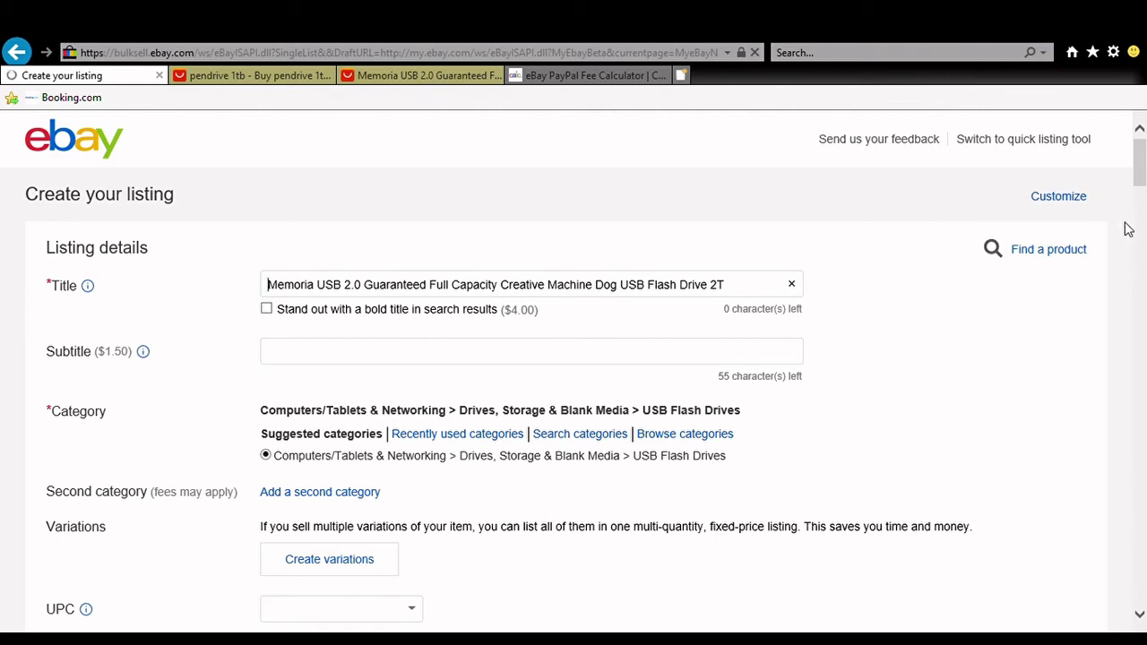
# Review the listing details down to the photo section and set the item's condition to New.
pyautogui.scroll(-2, 1144, 179)
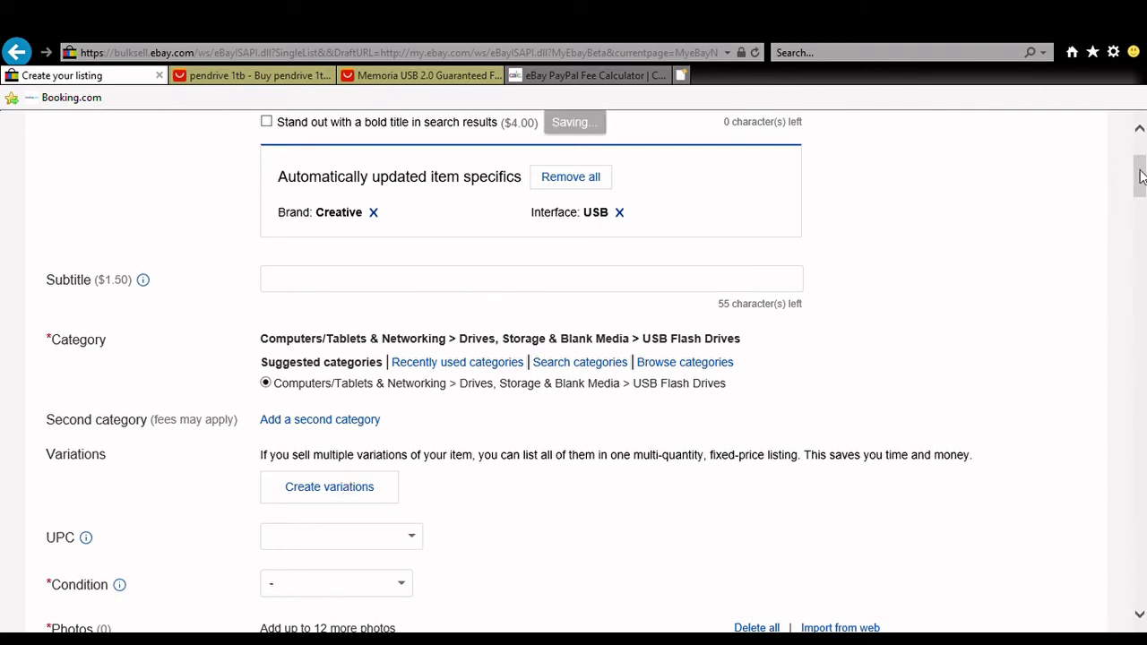
pyautogui.scroll(-4, 1141, 612)
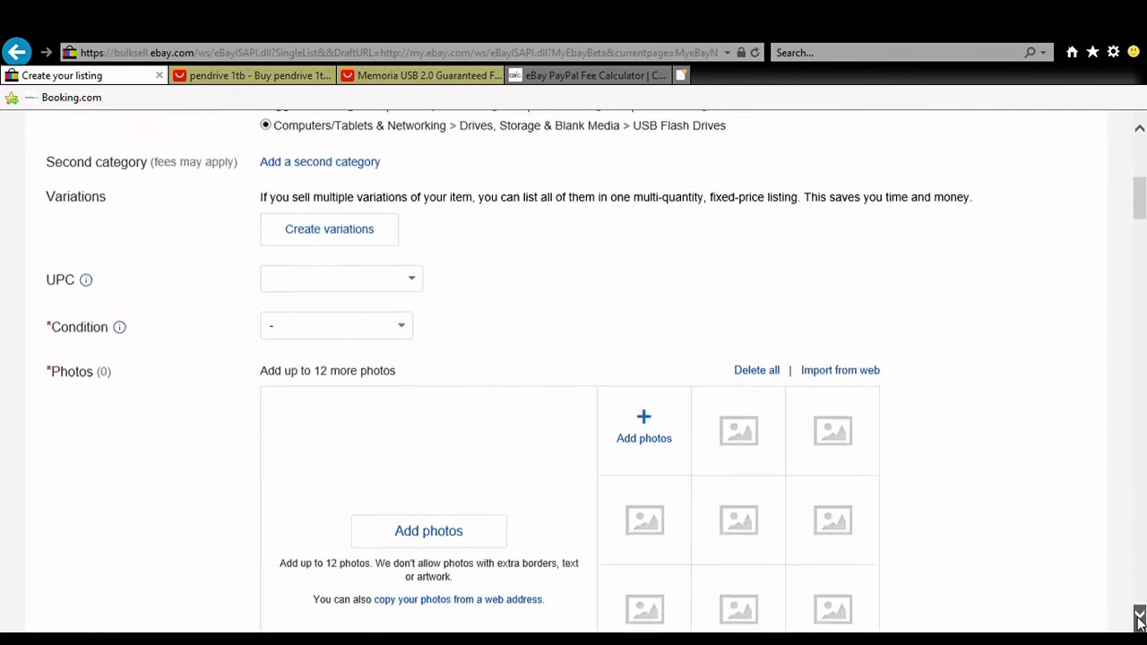
pyautogui.scroll(-1, 1144, 186)
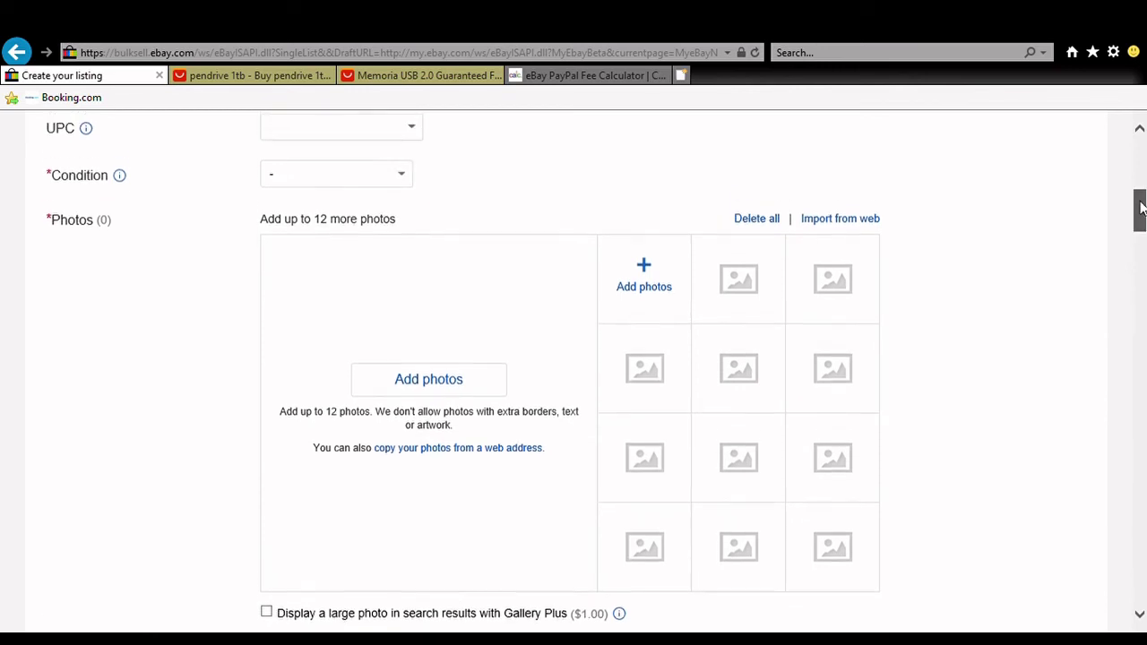
pyautogui.scroll(4, 1144, 185)
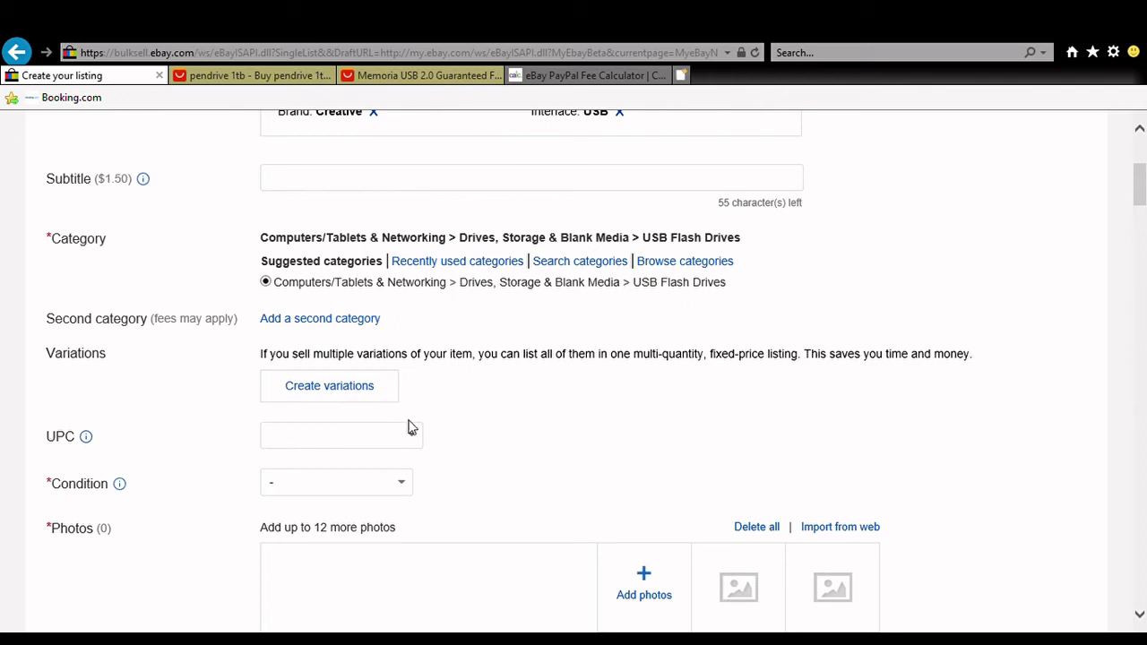
pyautogui.click(403, 489)
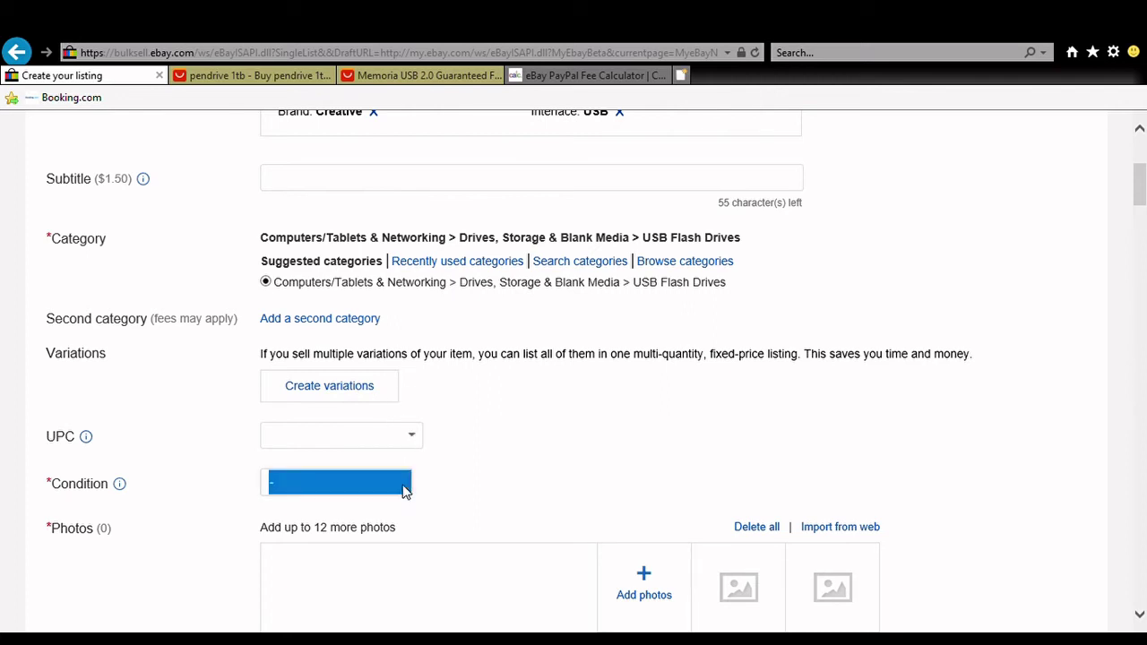
pyautogui.click(376, 505)
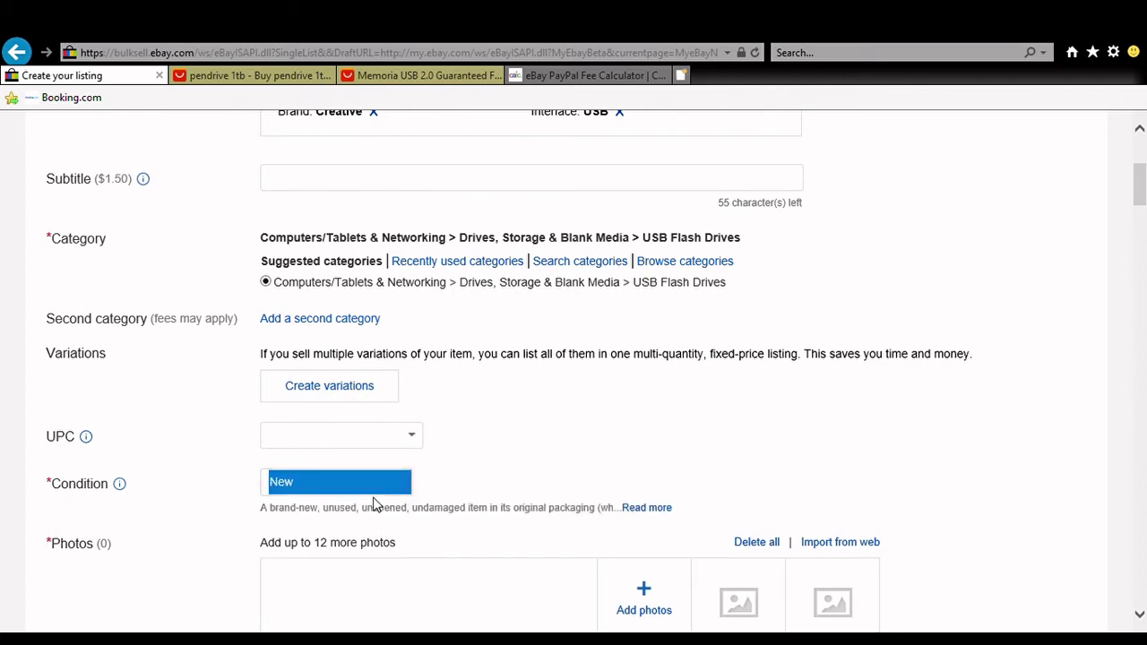
# Add a phone camera upgrade image to the listing as its main photo.
pyautogui.moveTo(1144, 188); pyautogui.dragTo(1145, 215)
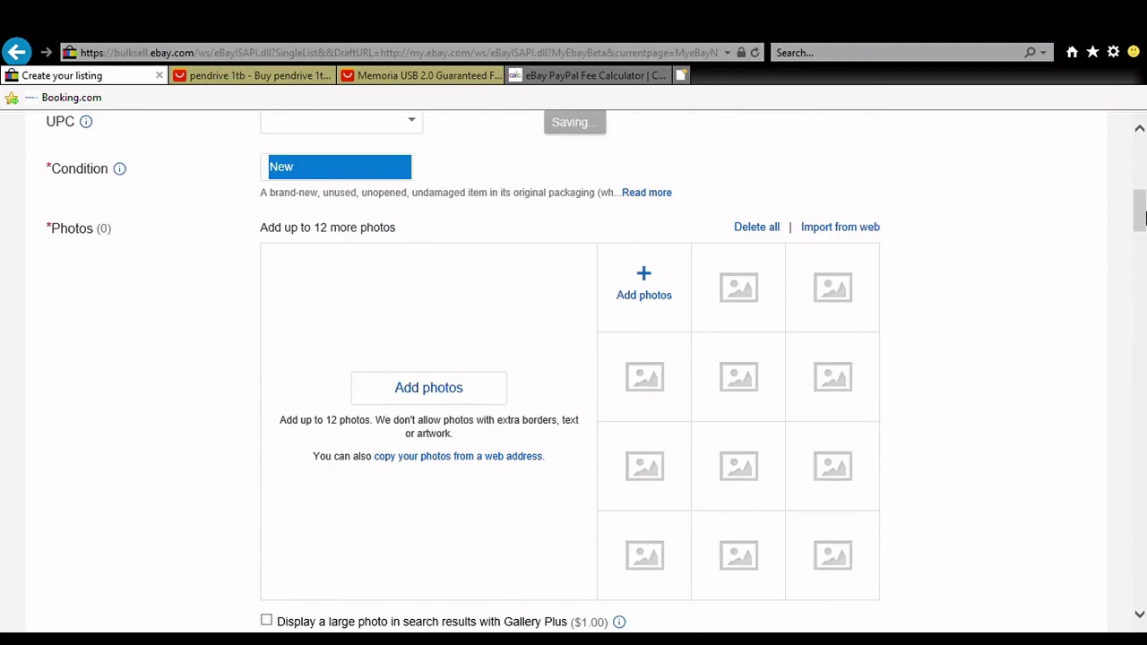
pyautogui.click(647, 283)
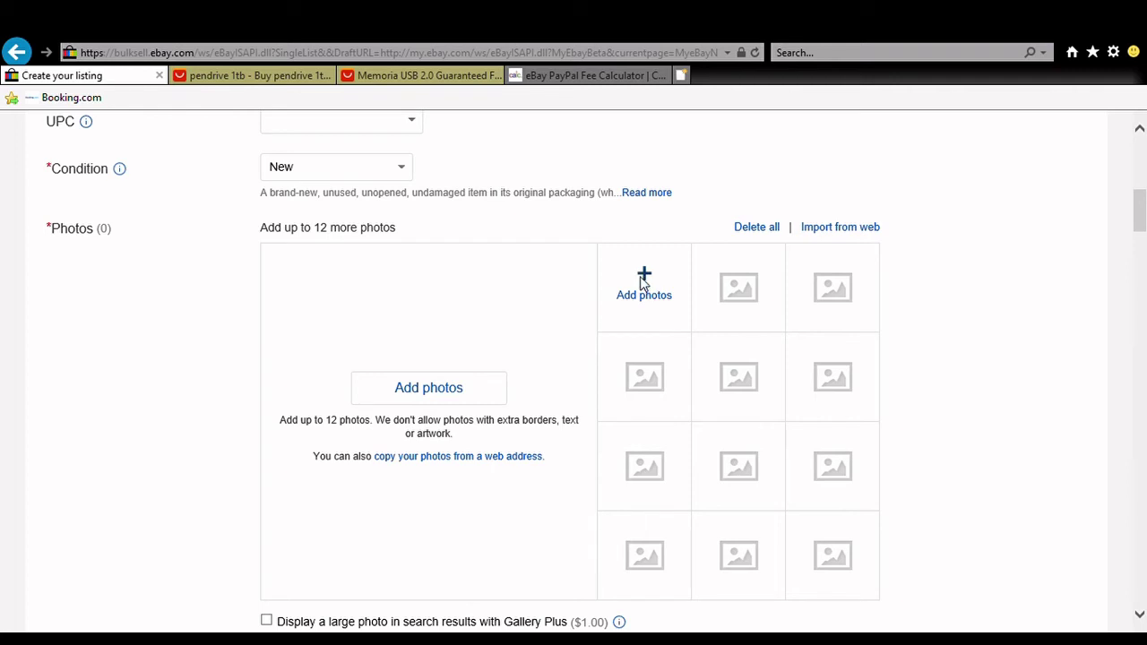
pyautogui.click(643, 283)
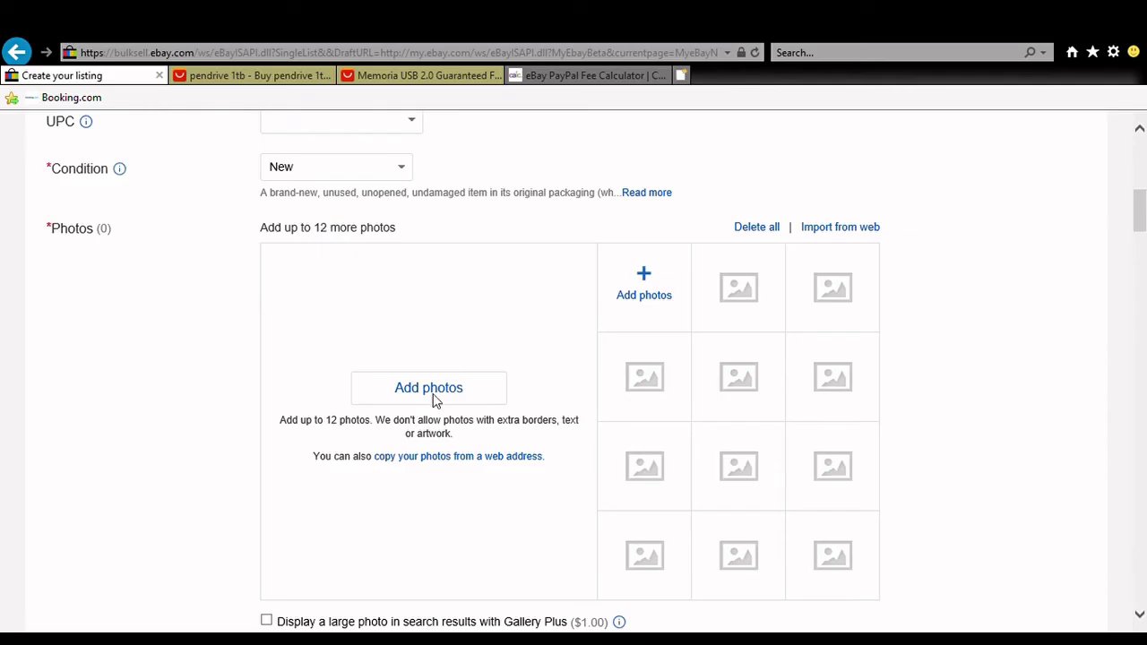
pyautogui.click(434, 404)
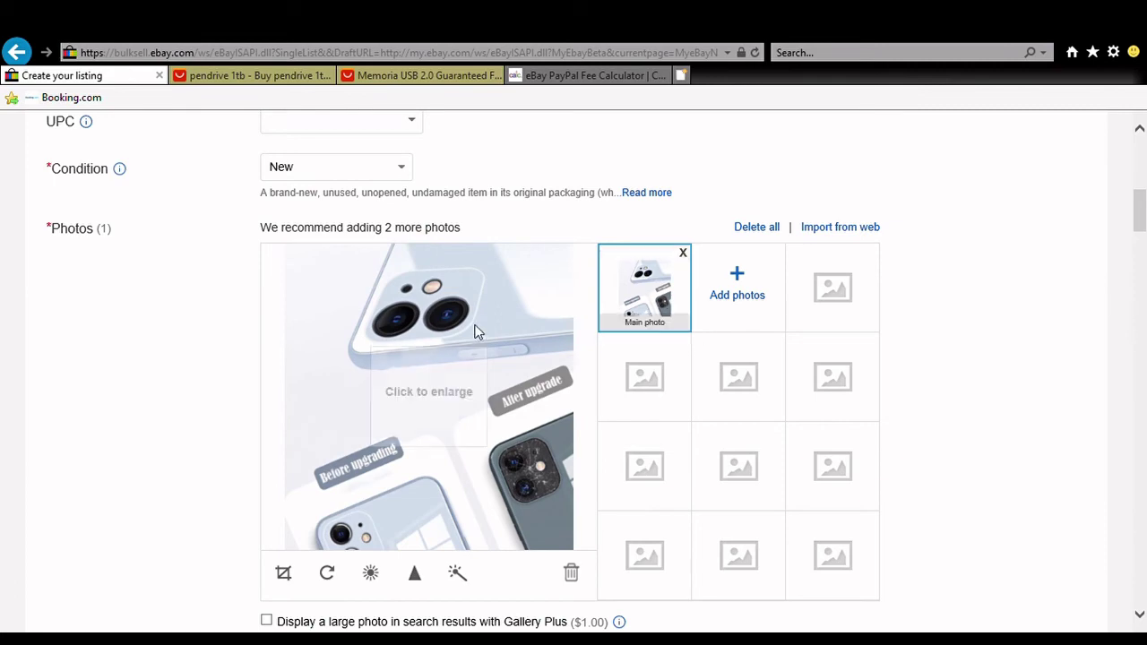
# Copy the AliExpress flash drive's overview specifications, from the capacity line through the durability line, into the eBay listing's item description.
pyautogui.moveTo(1142, 223); pyautogui.dragTo(1142, 258)
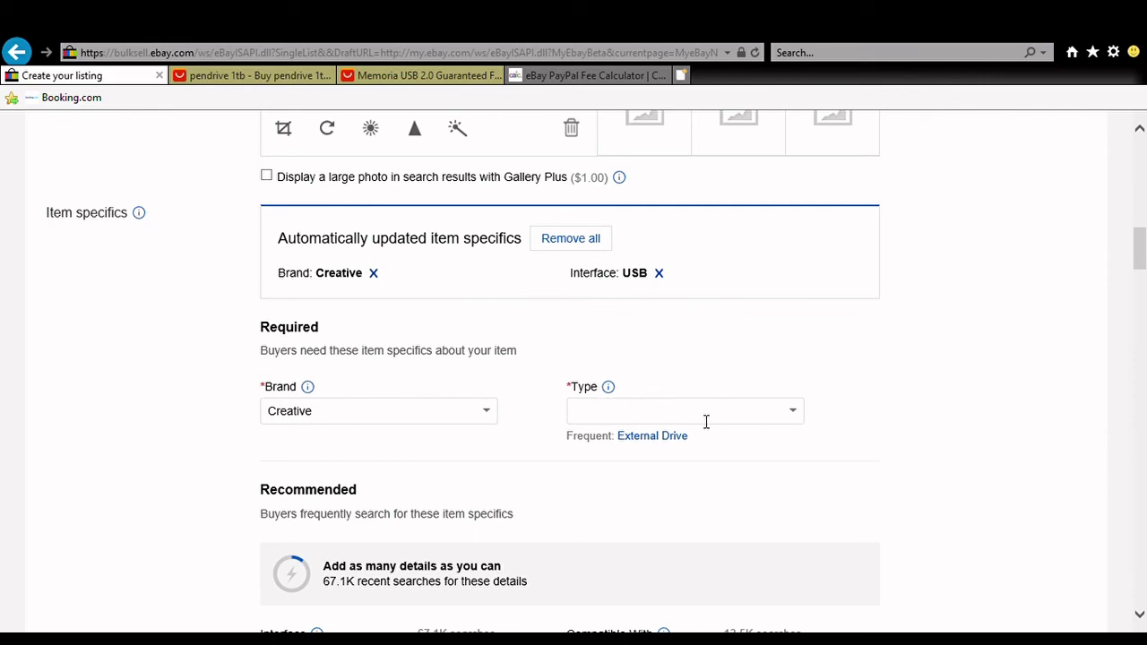
pyautogui.moveTo(1142, 240); pyautogui.dragTo(1142, 363)
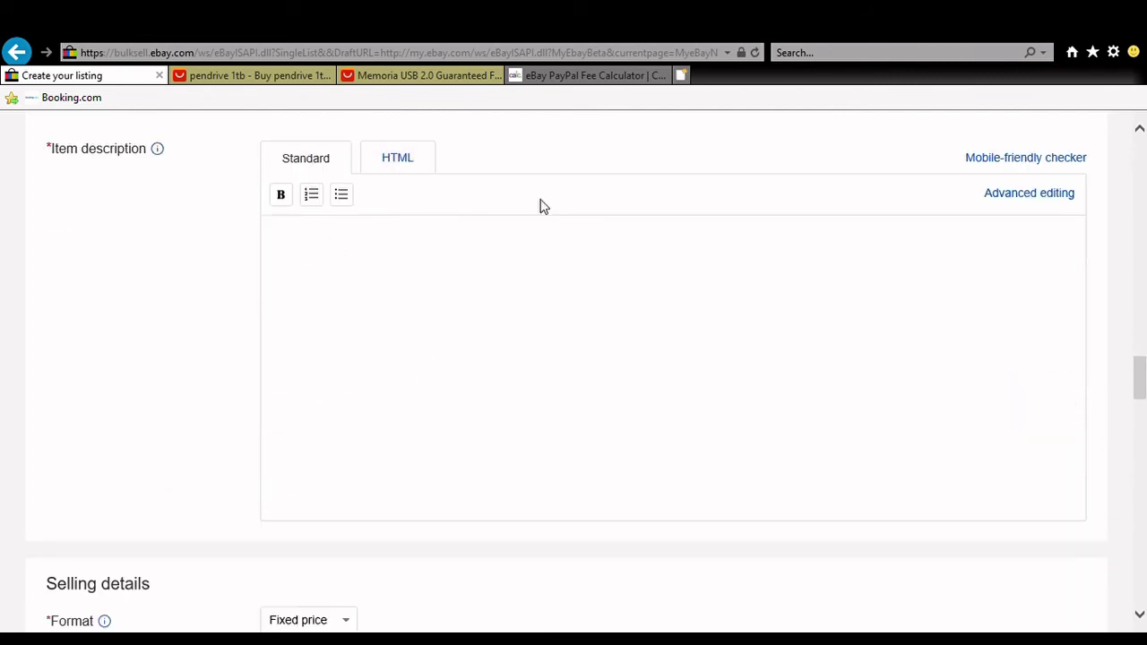
pyautogui.click(273, 78)
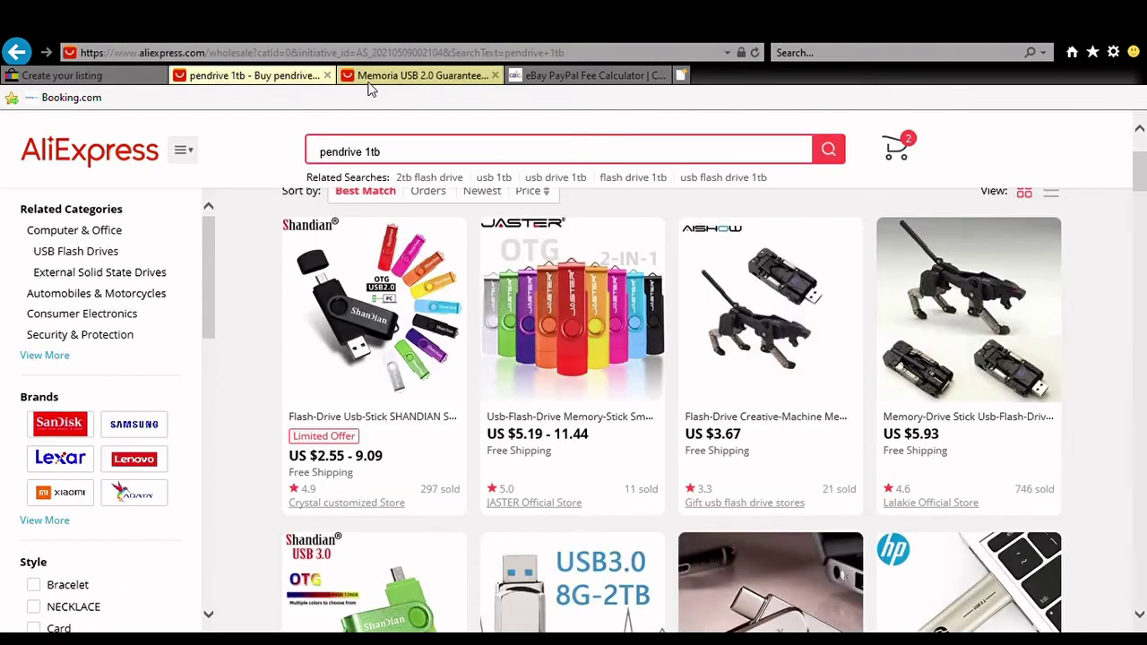
pyautogui.click(423, 78)
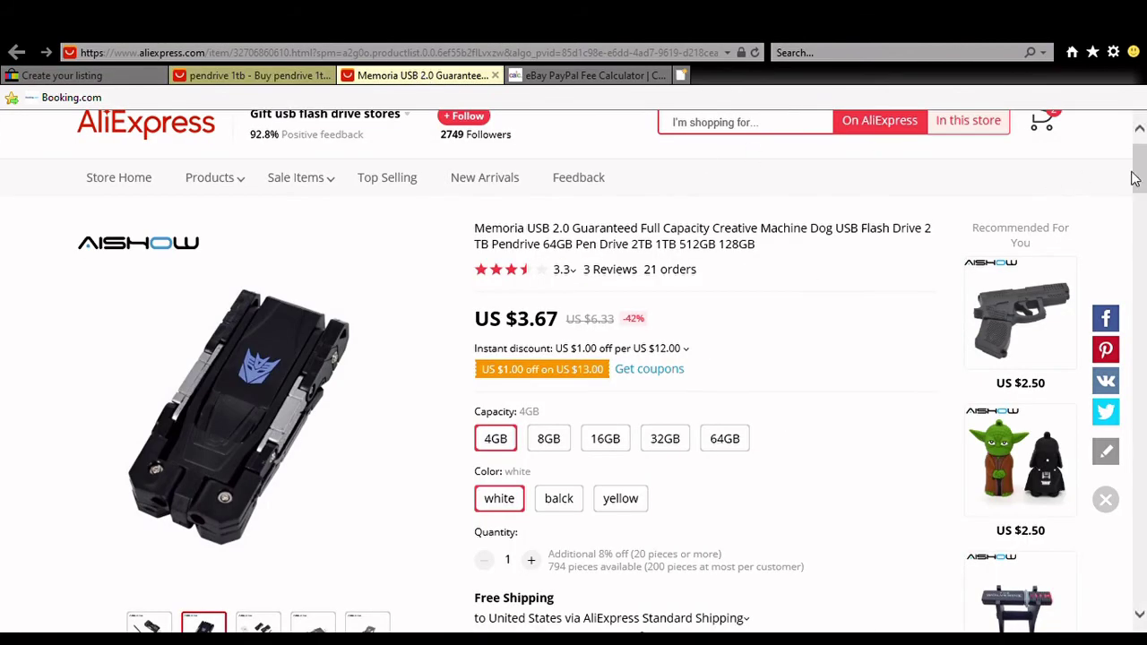
pyautogui.moveTo(1137, 181); pyautogui.dragTo(1146, 256)
pyautogui.scroll(-10, 453, 229)
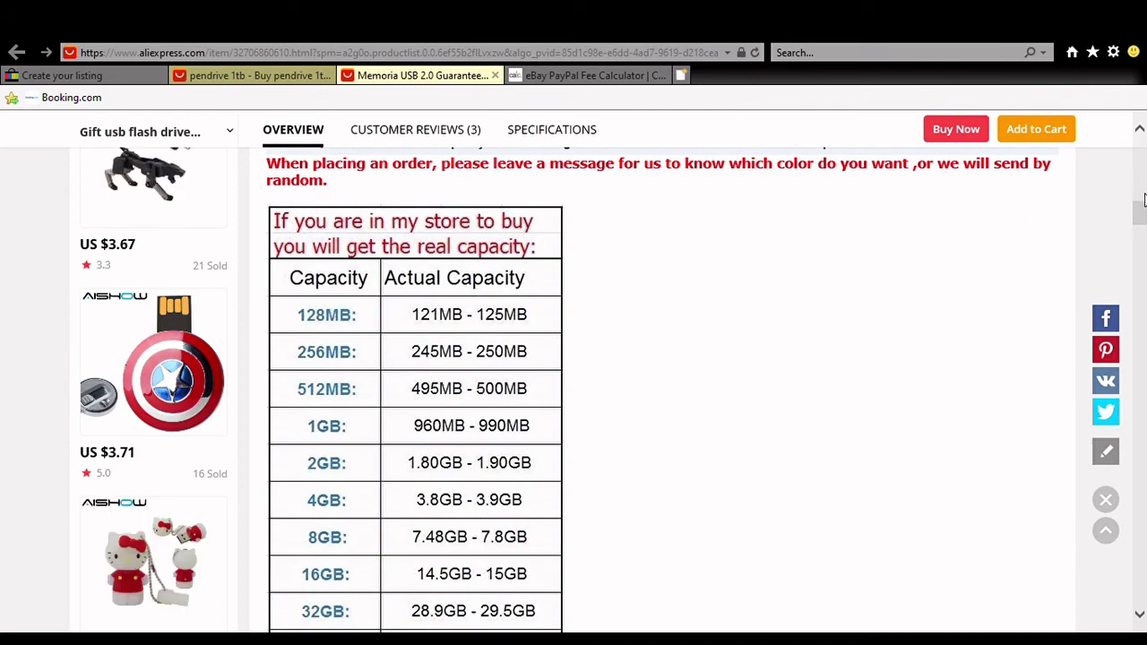
pyautogui.moveTo(1145, 226); pyautogui.dragTo(1141, 182)
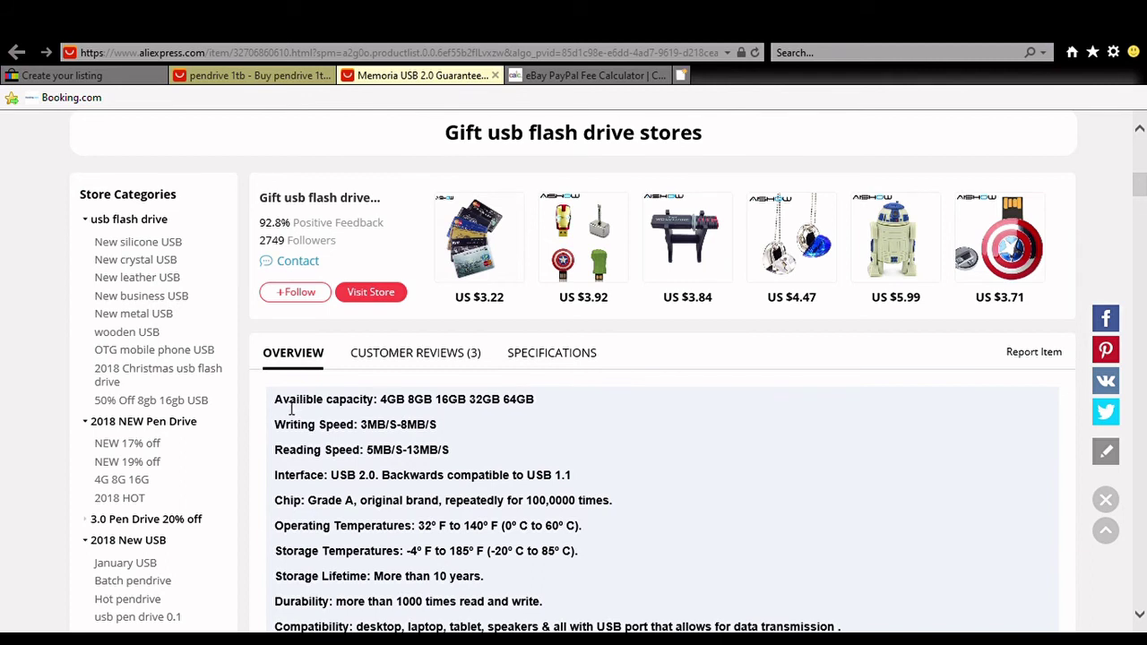
pyautogui.moveTo(279, 410); pyautogui.dragTo(568, 600)
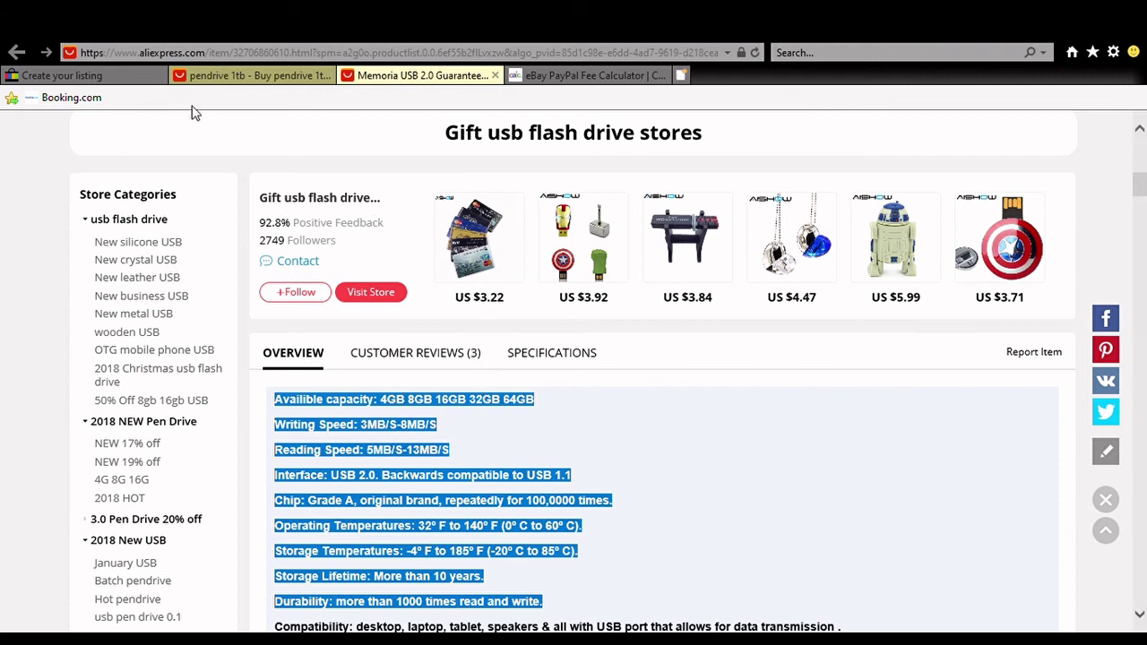
pyautogui.click(129, 79)
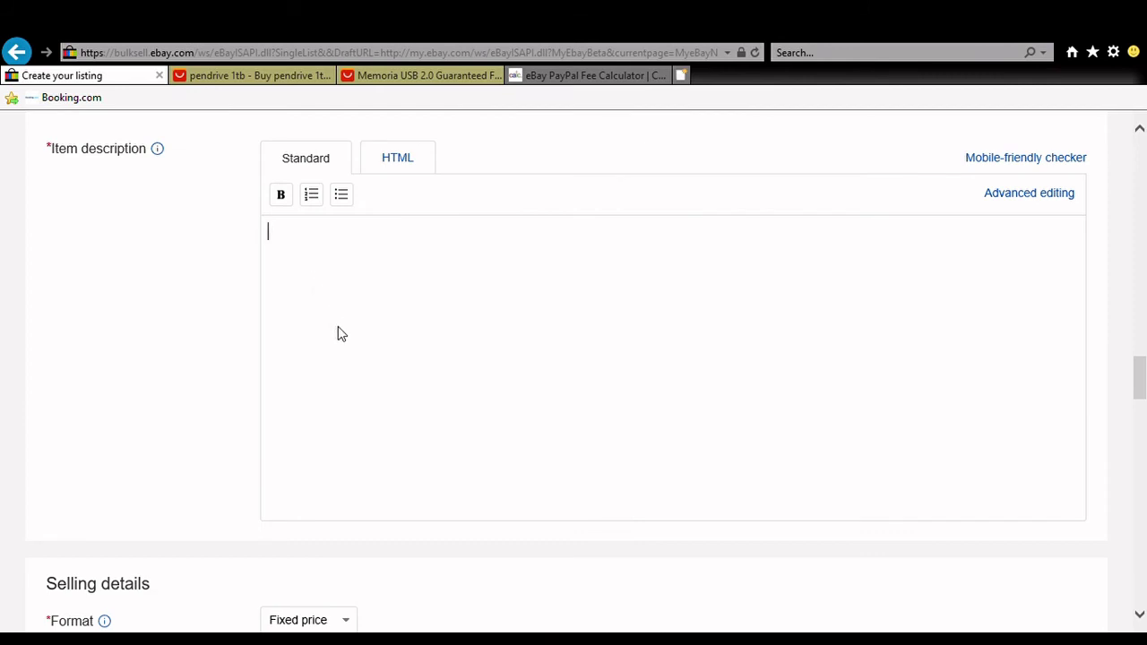
pyautogui.write('Availible capacity: 4GB 8GB 16GB 32GB 64GB Writing Speed: 3MB/S-8MB/S Reading Speed: 5MB/S-13MB/S Interface: USB 2.0. Backwards compatible to USB 1.1 Chip: Grade A, original brand, repeatedly for 100,0000 times. Operating Temperatures: 32º F to 140º F (0º C to 60º C). Storage Temperatures: -4º F to 185º F (-20º C to 85º C). Storage Lifetime: More than 10 years. Durability: more than 1000 times read and write.')
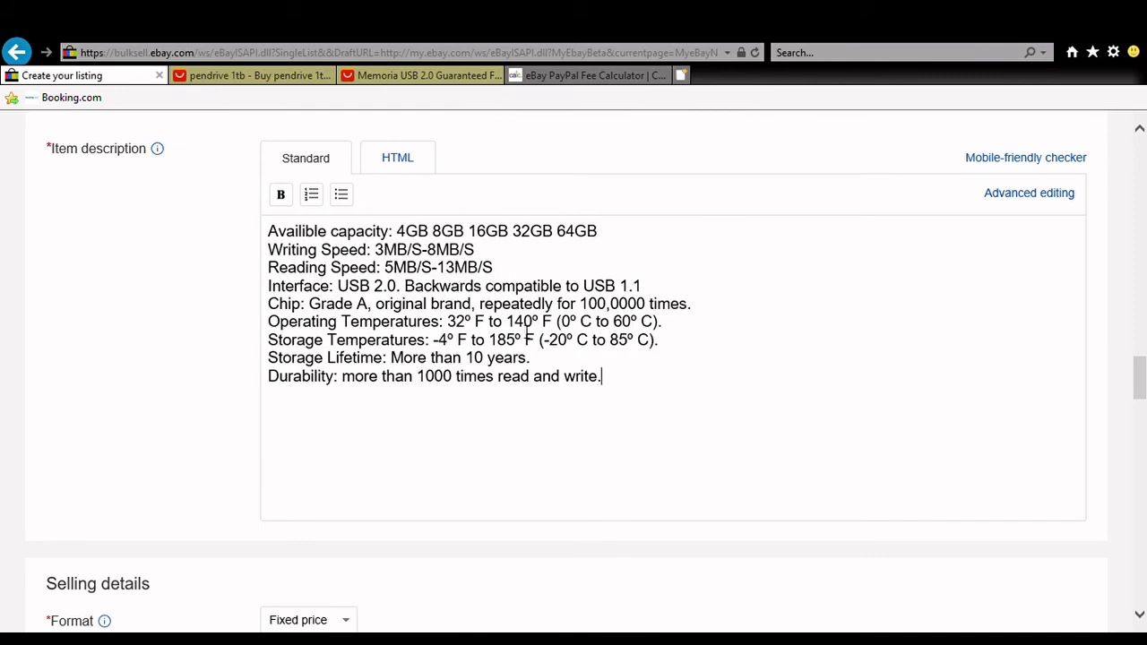
# Keep the Fixed price format in the selling details and activate the Buy It Now price field.
pyautogui.scroll(-3, 1144, 383)
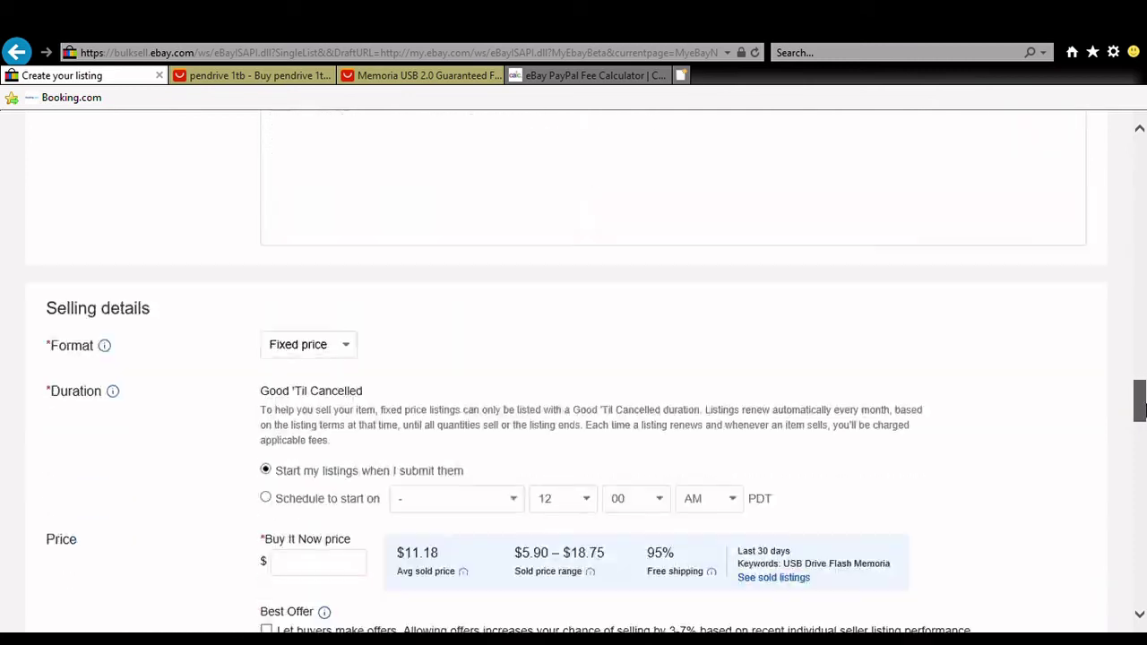
pyautogui.click(346, 330)
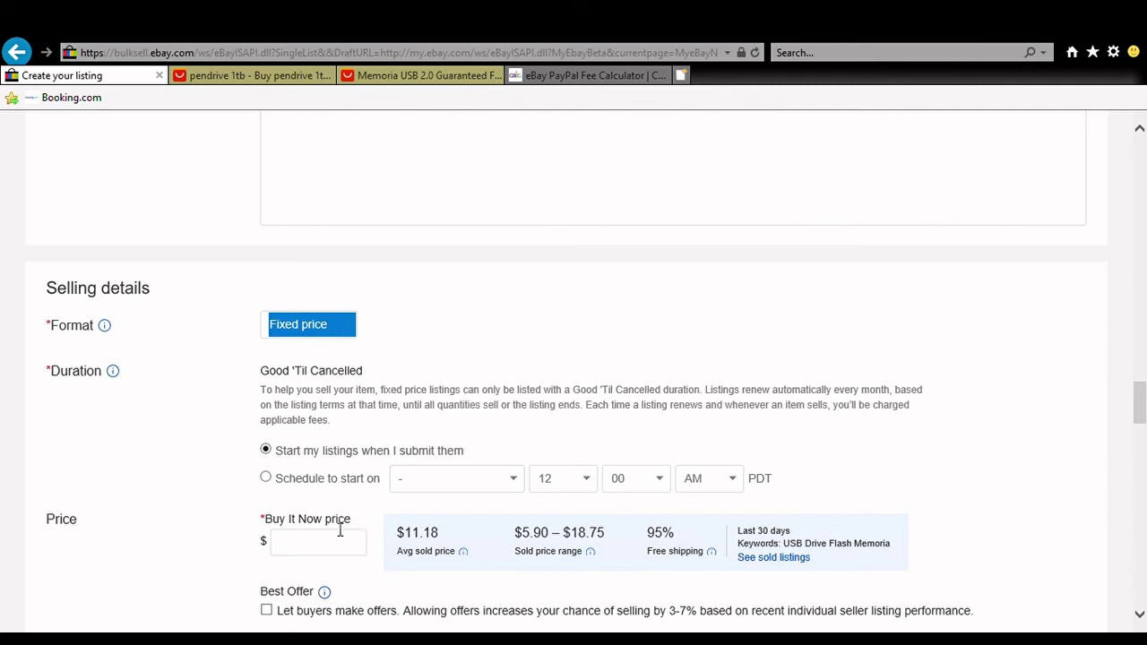
pyautogui.click(317, 550)
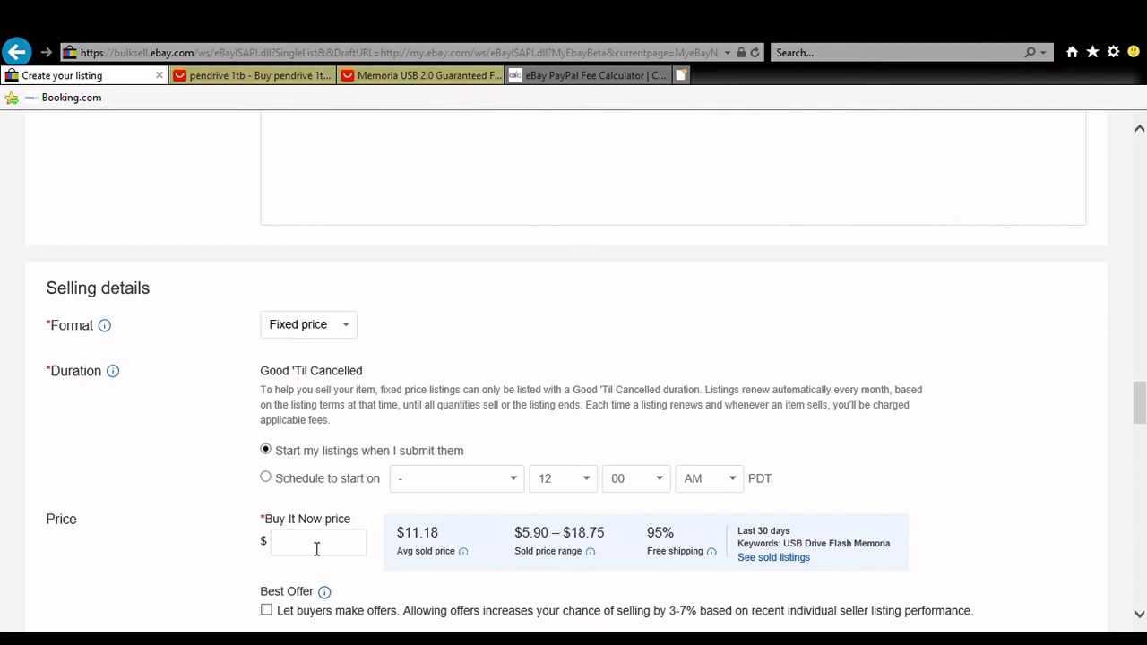
# Switch to the 2021 eBay fee calculator and enter the flash drive's AliExpress price, 3.67, as the item cost.
pyautogui.click(583, 77)
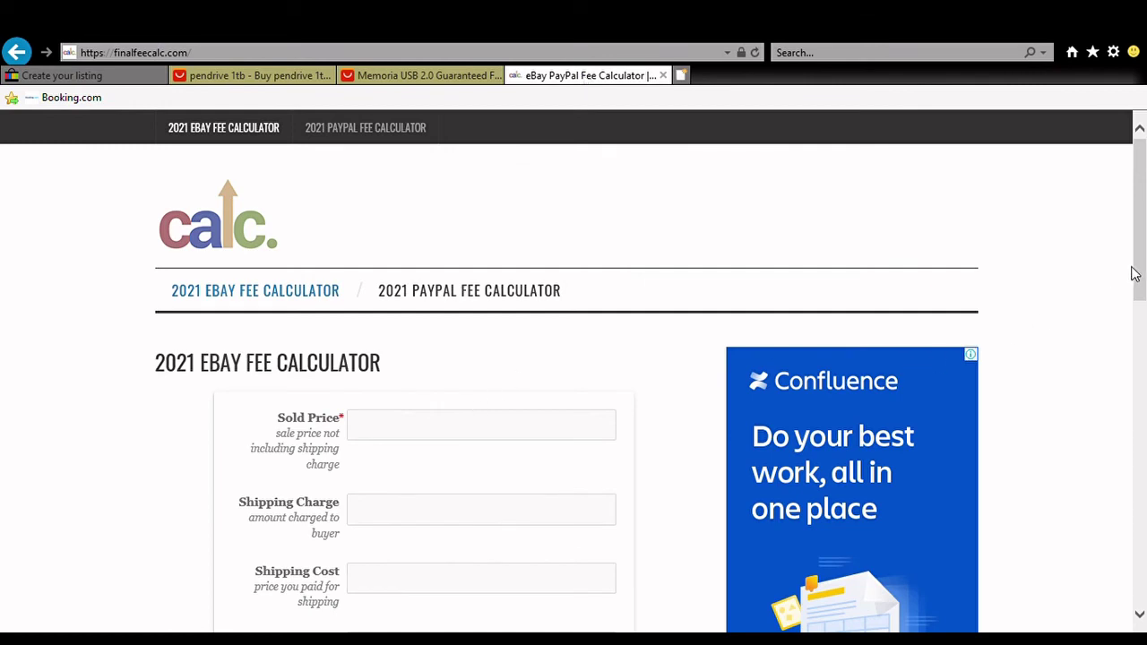
pyautogui.moveTo(1140, 285); pyautogui.dragTo(1140, 355)
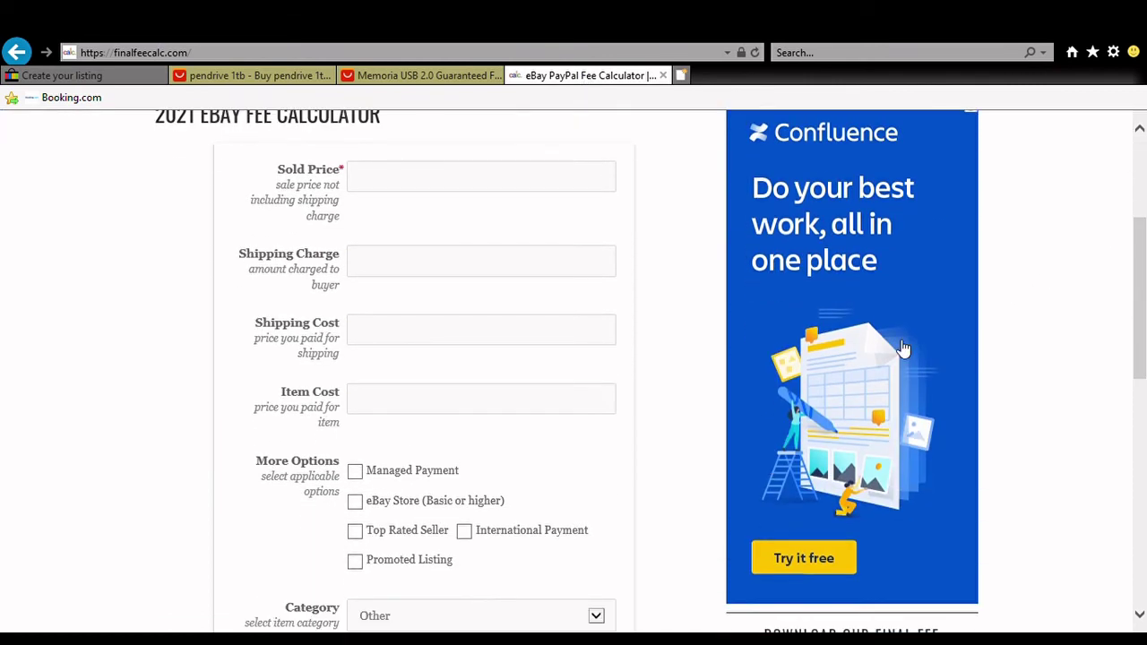
pyautogui.click(485, 405)
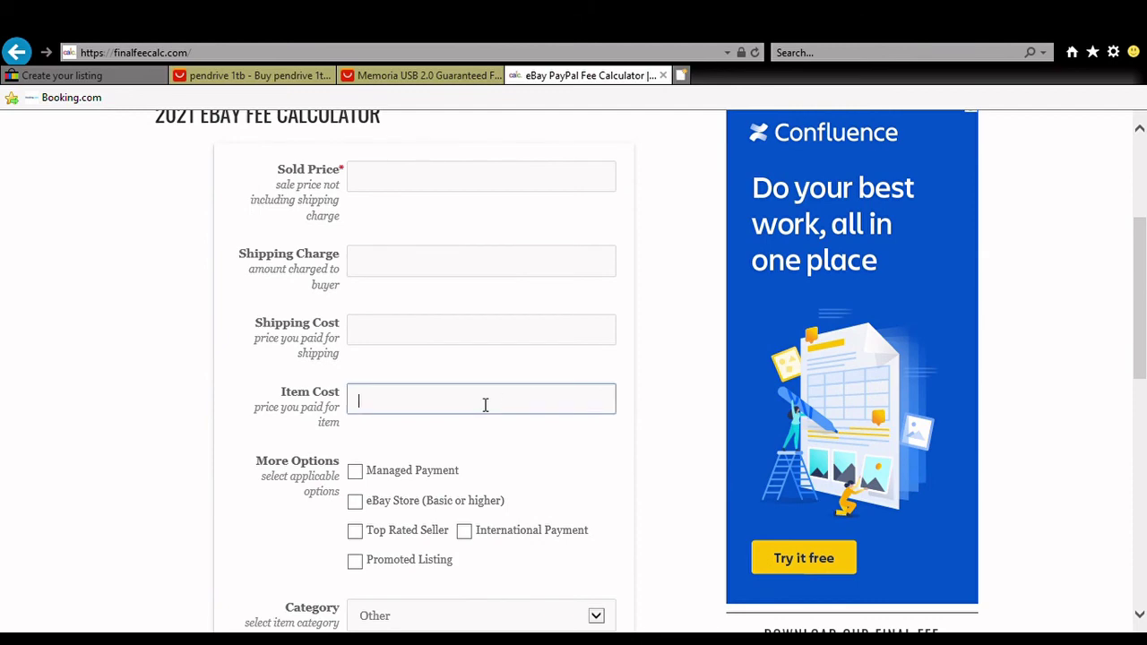
pyautogui.click(275, 79)
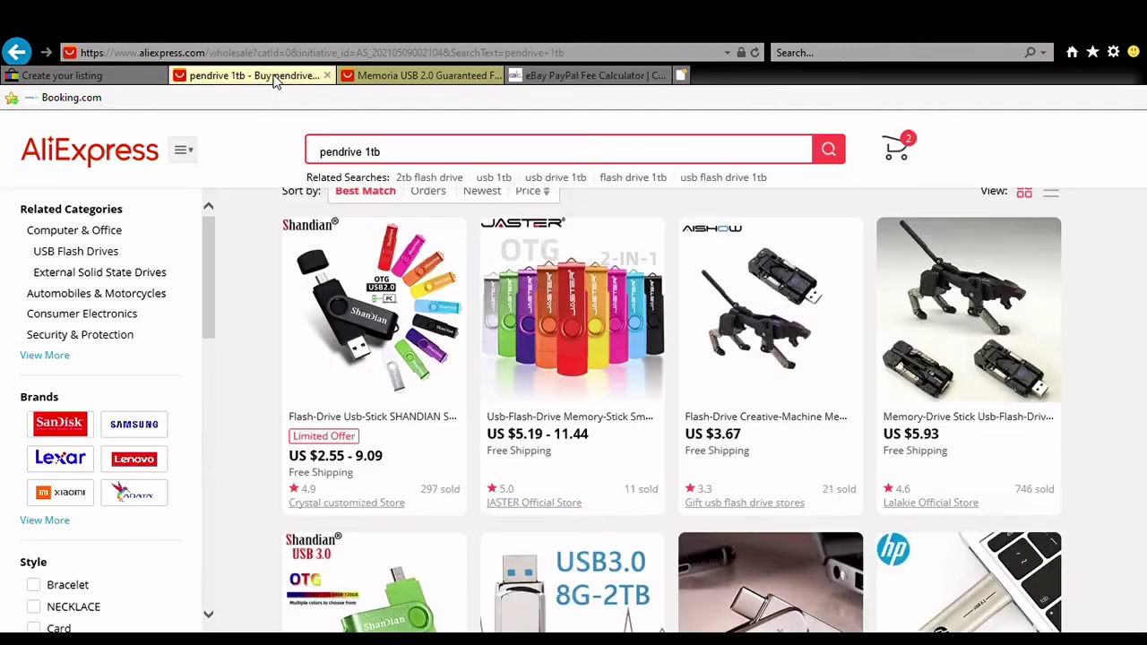
pyautogui.click(383, 76)
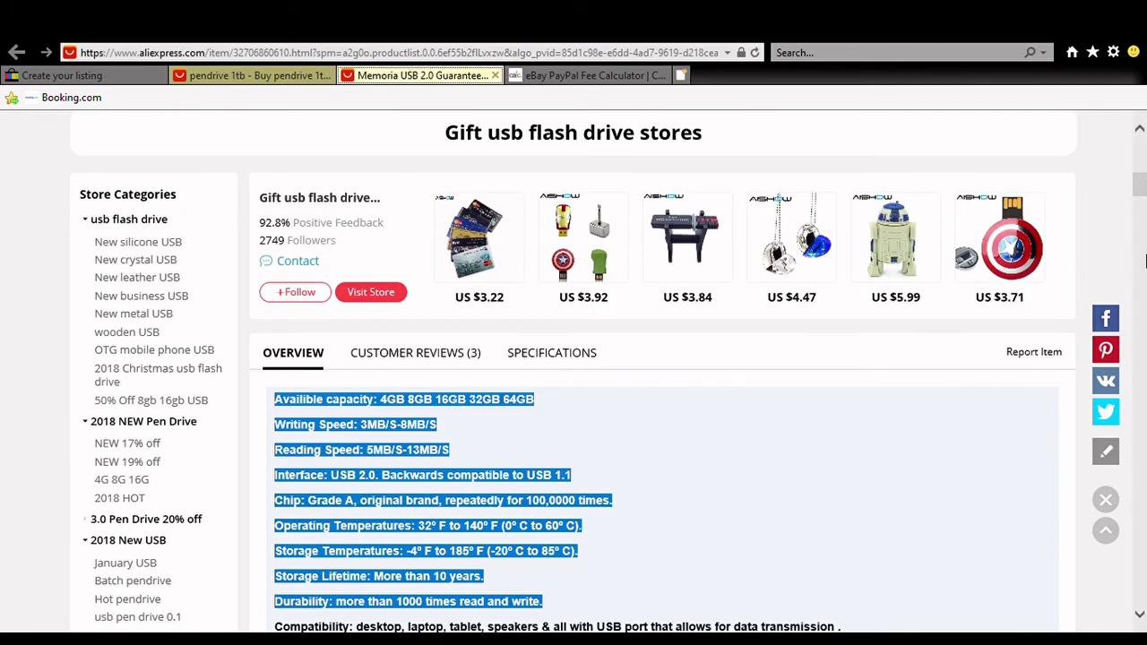
pyautogui.moveTo(1138, 190); pyautogui.dragTo(1141, 160)
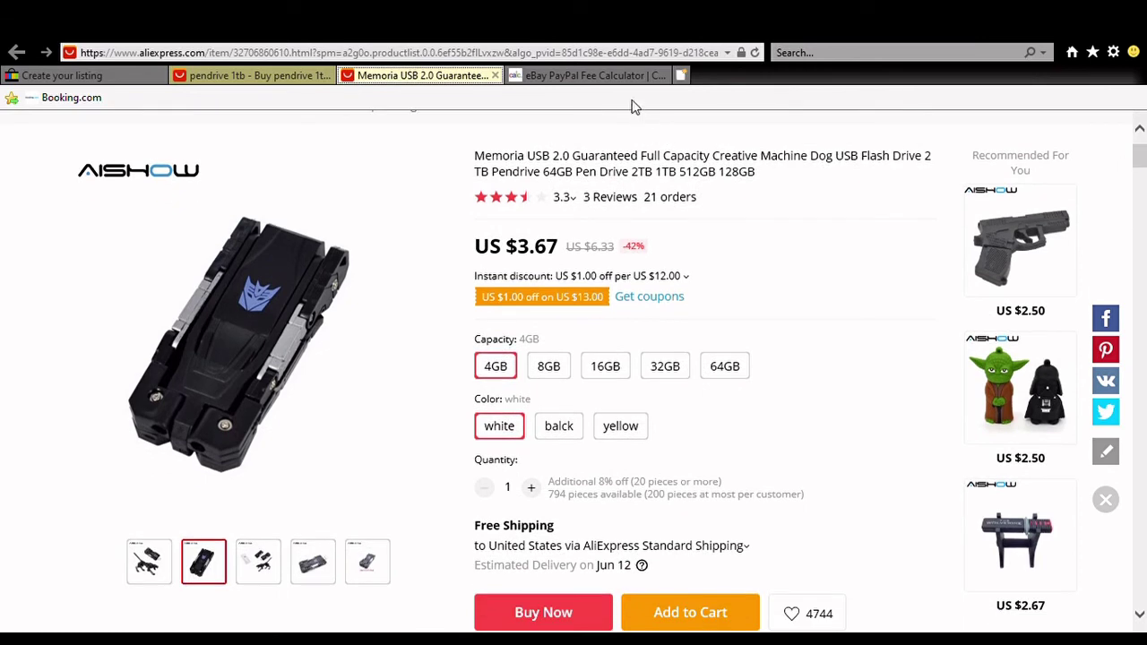
pyautogui.click(622, 78)
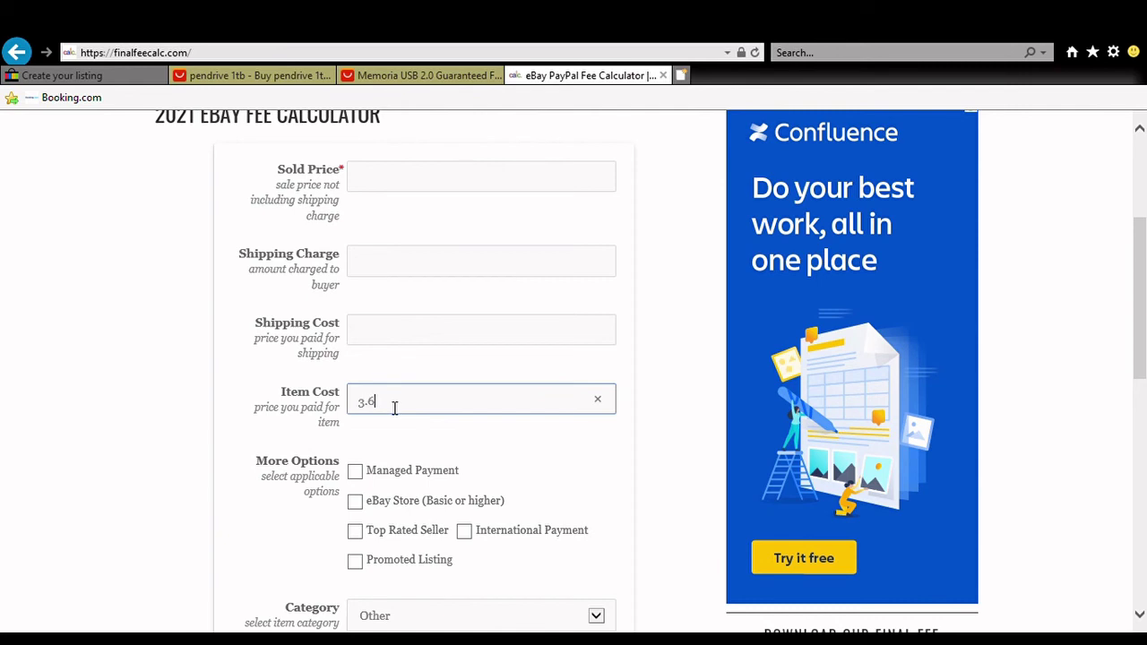
# Enable the International Payment option, set the sold price to 10, and check the calculated fees and total profit.
pyautogui.click(394, 185)
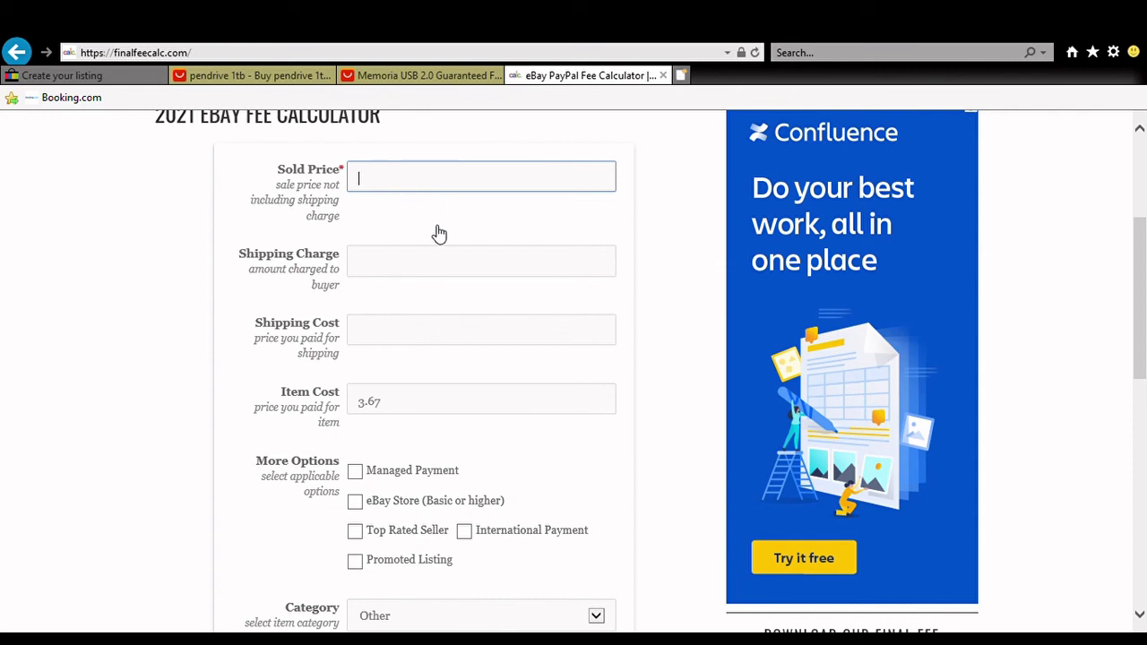
pyautogui.click(401, 270)
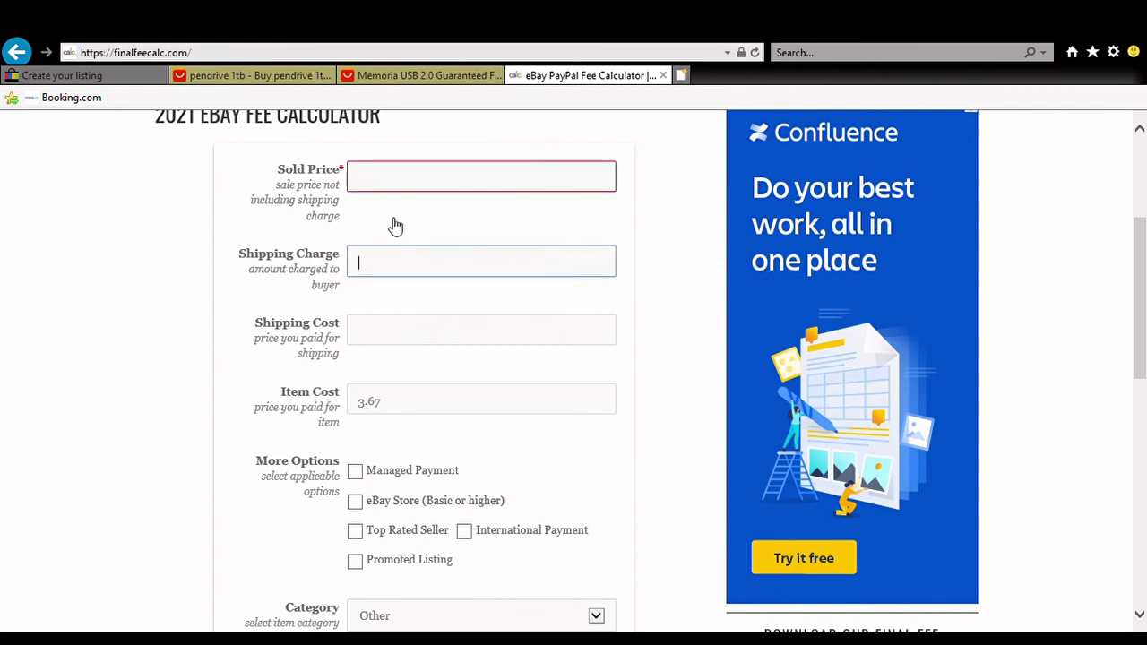
pyautogui.click(386, 185)
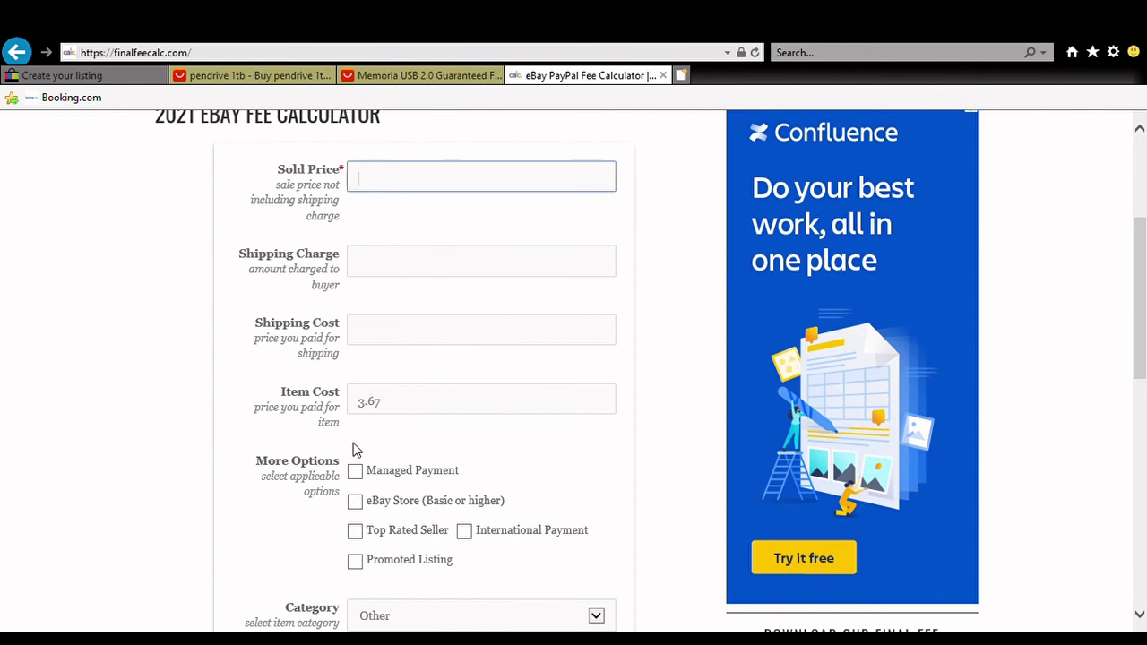
pyautogui.click(464, 532)
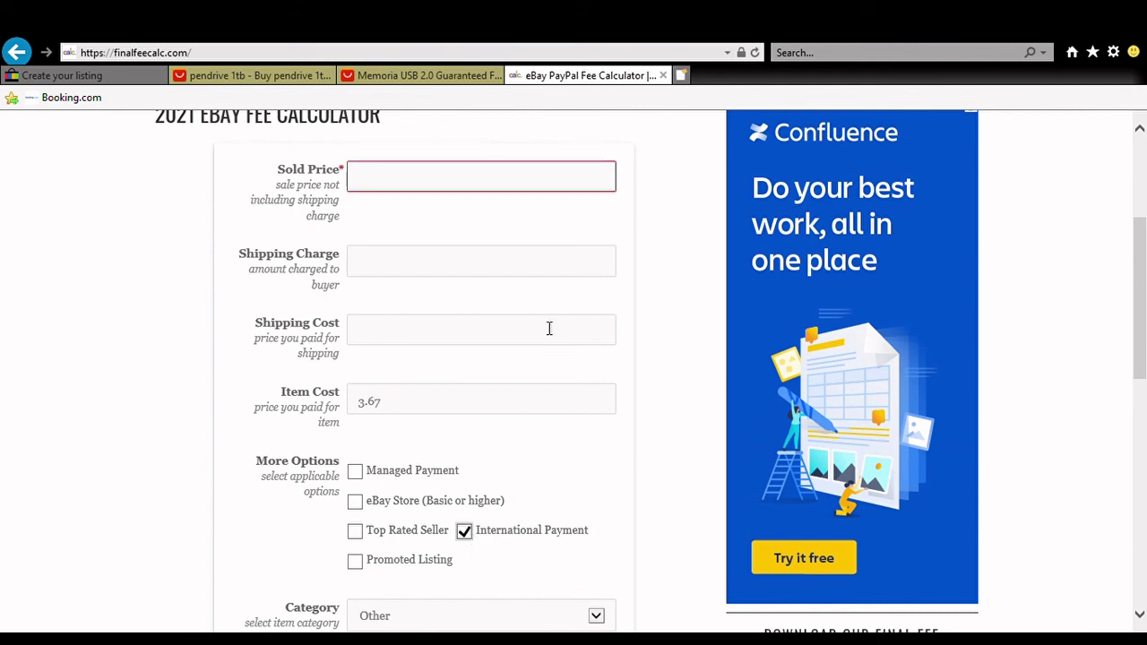
pyautogui.click(417, 184)
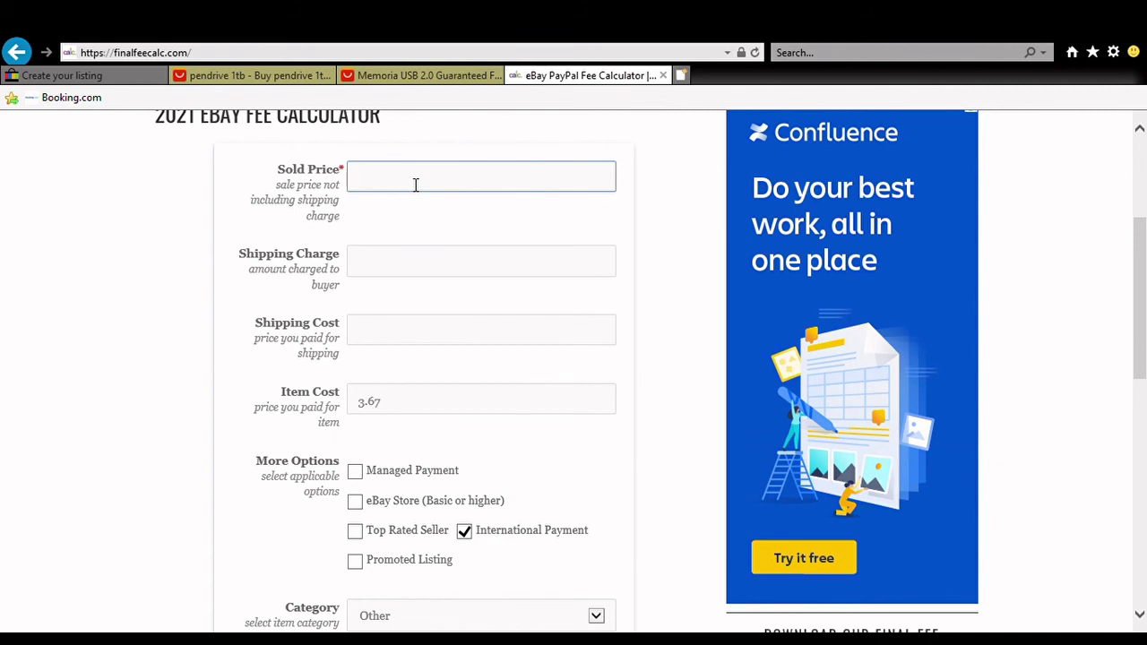
pyautogui.write('10')
pyautogui.moveTo(1143, 310); pyautogui.dragTo(1143, 365)
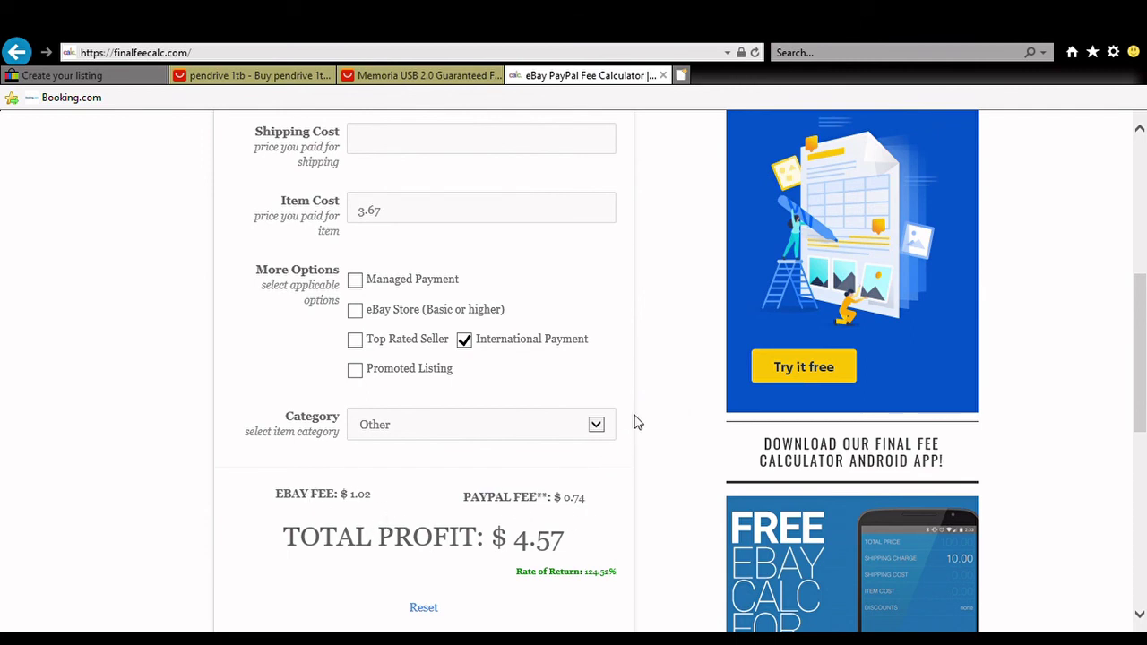
# Return to the eBay listing draft and set the Buy It Now price to 10.
pyautogui.click(137, 76)
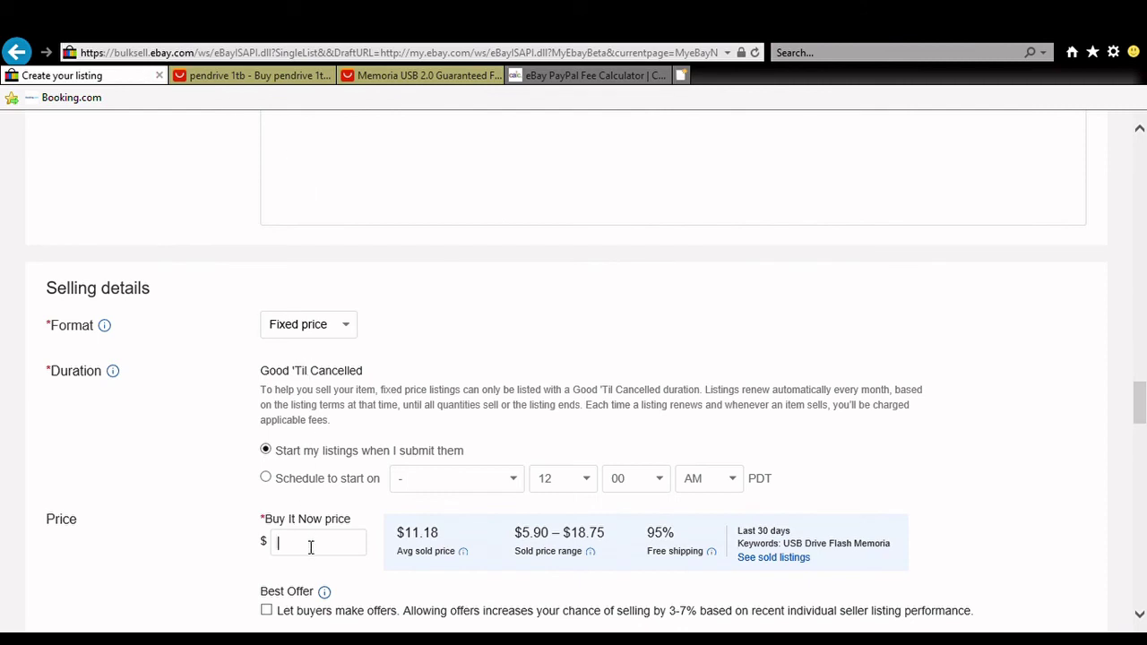
pyautogui.write('10')
# Review the whole listing form, including the item description, return options, domestic and international shipping details, and listing fees.
pyautogui.scroll(5, 1143, 384)
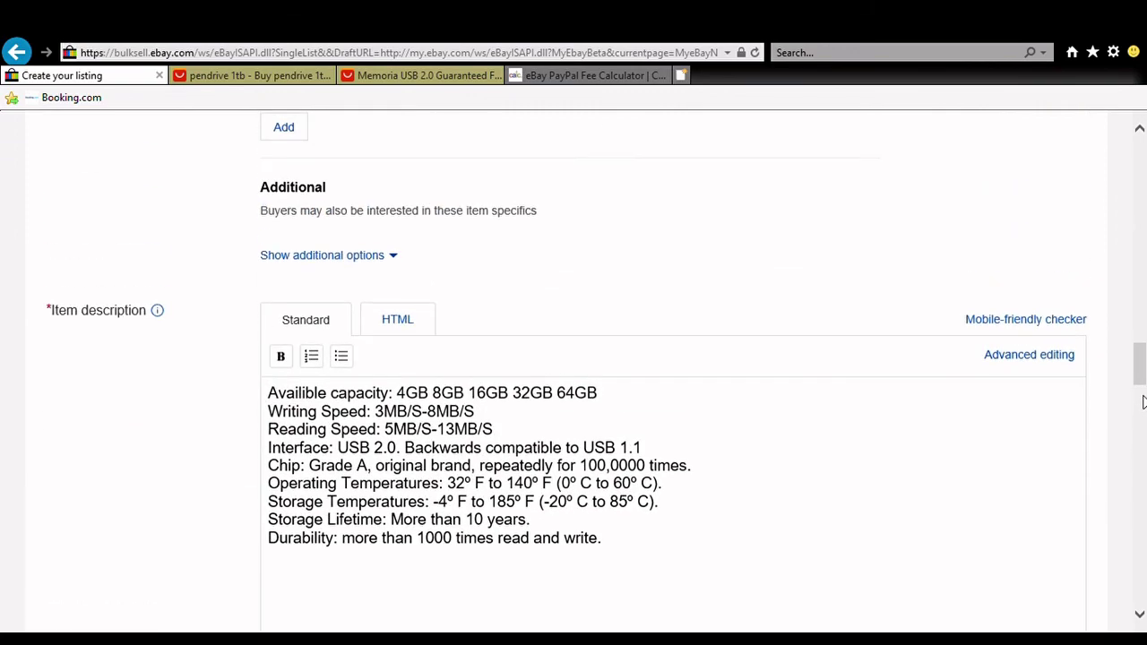
pyautogui.moveTo(1143, 399); pyautogui.dragTo(1140, 523)
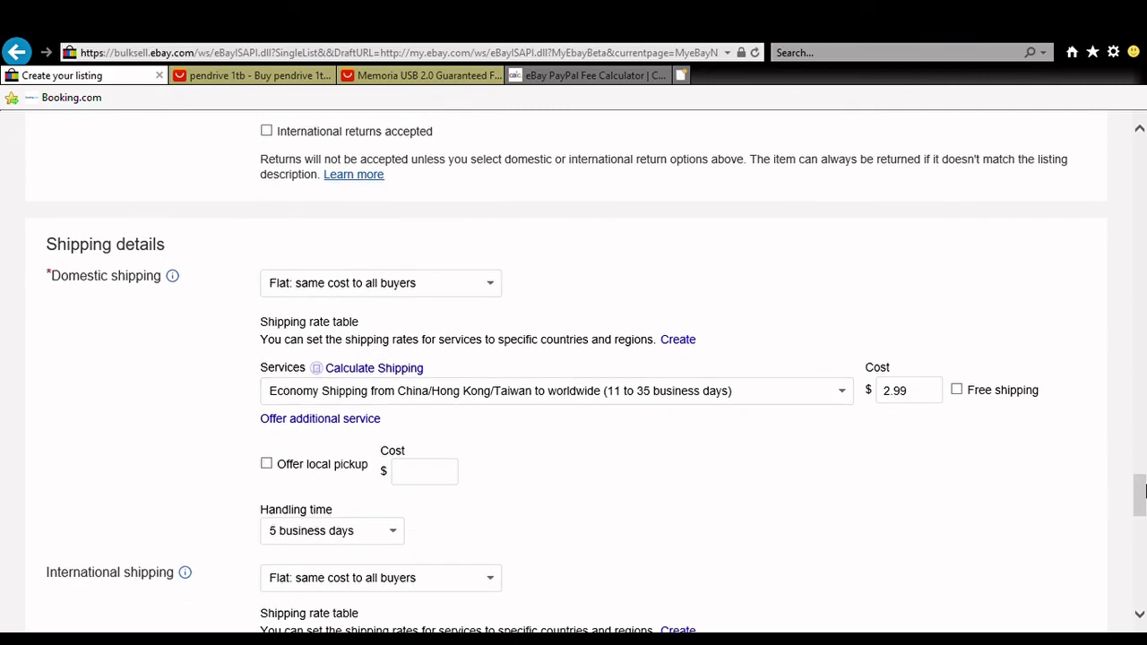
pyautogui.moveTo(1144, 491); pyautogui.dragTo(1140, 518)
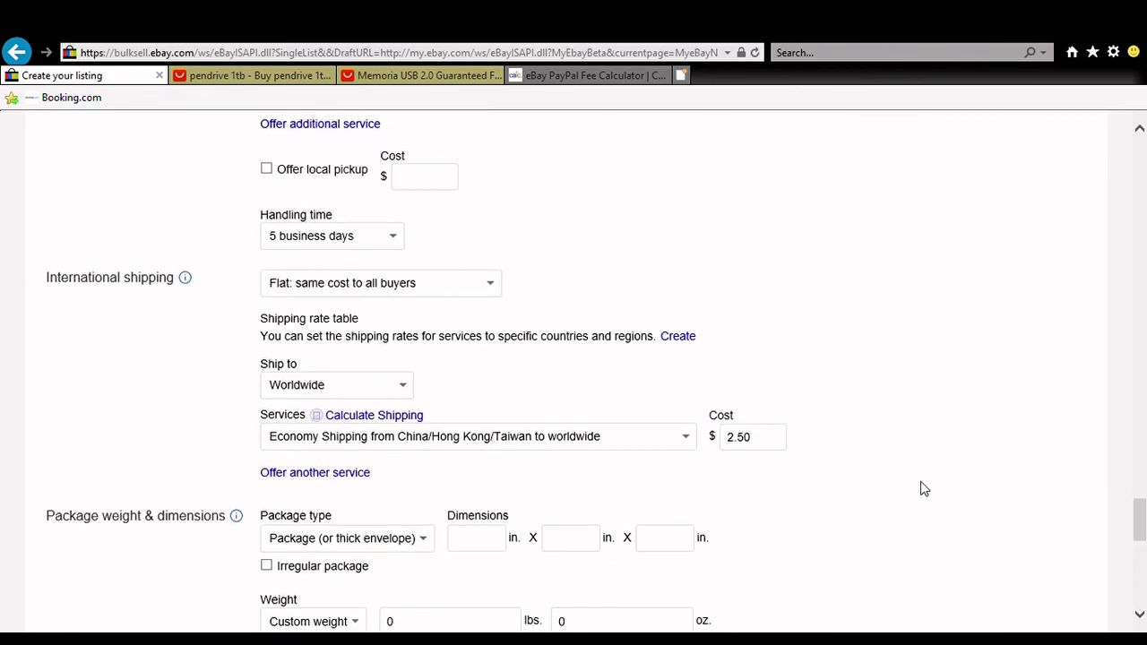
pyautogui.scroll(5, 1029, 522)
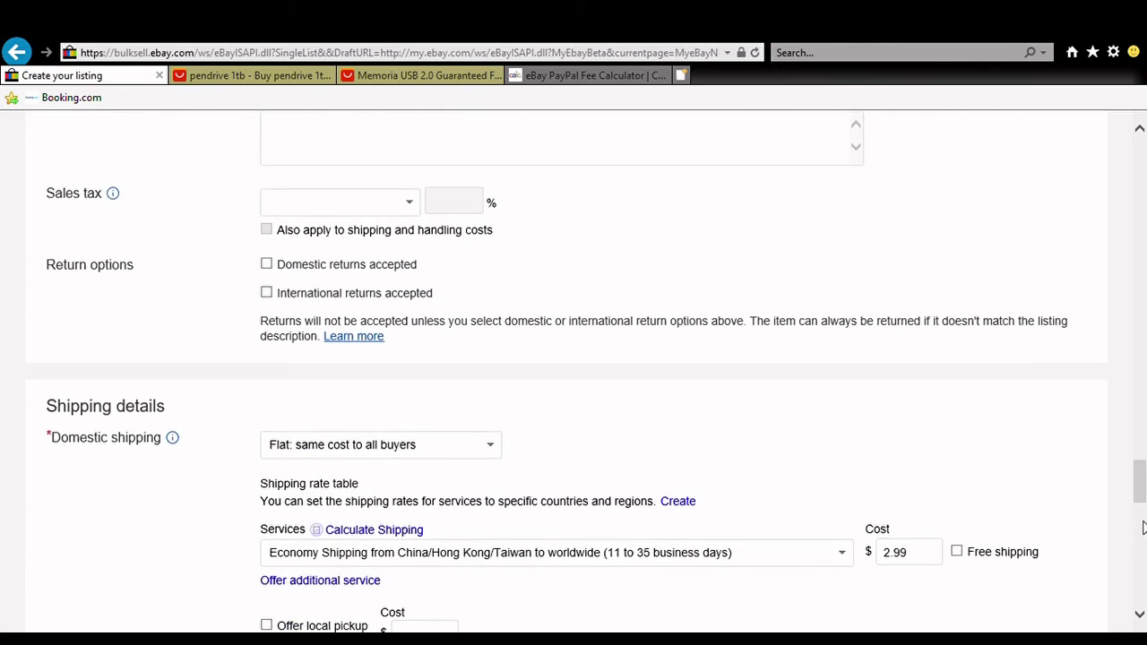
pyautogui.moveTo(1140, 504); pyautogui.dragTo(1136, 598)
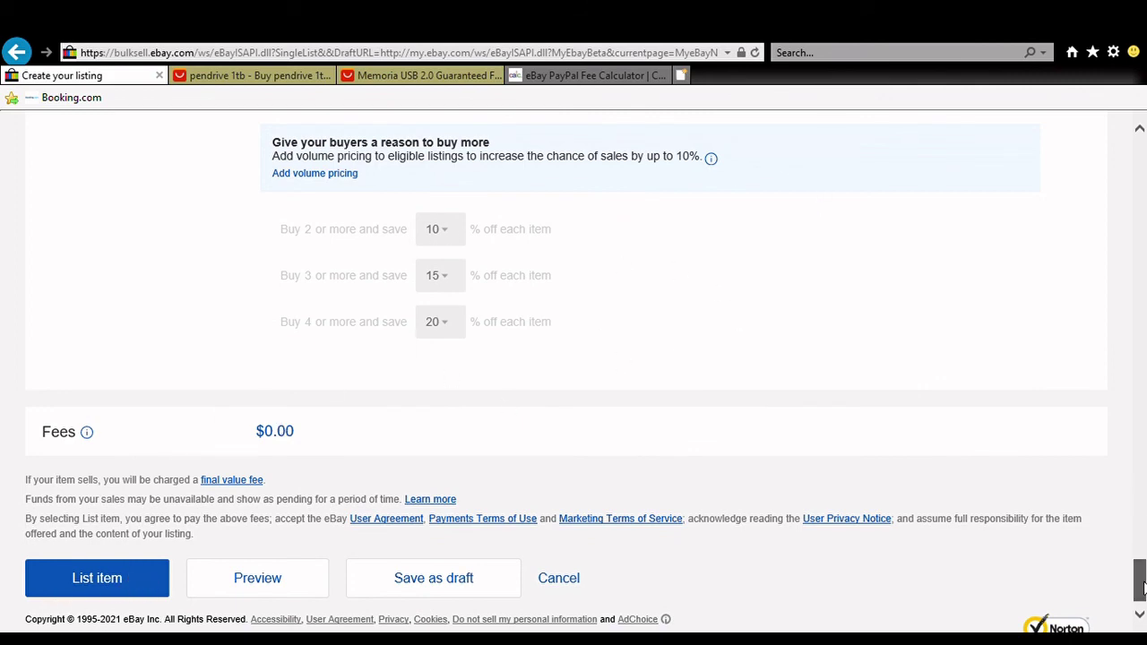
pyautogui.moveTo(1142, 587); pyautogui.dragTo(1105, 151)
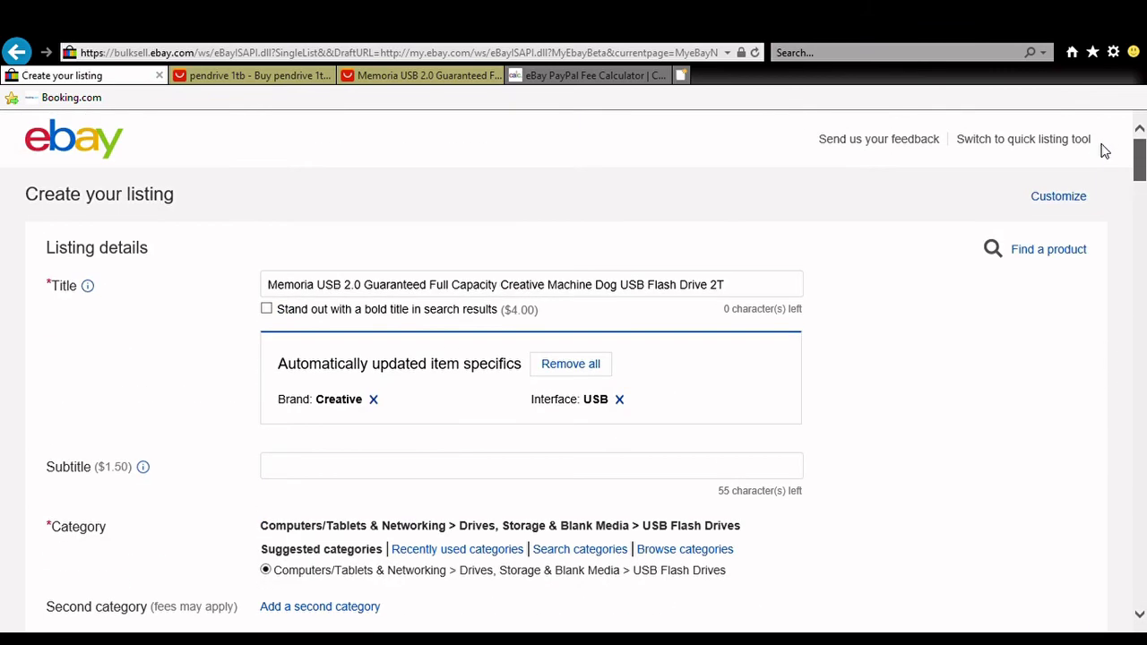